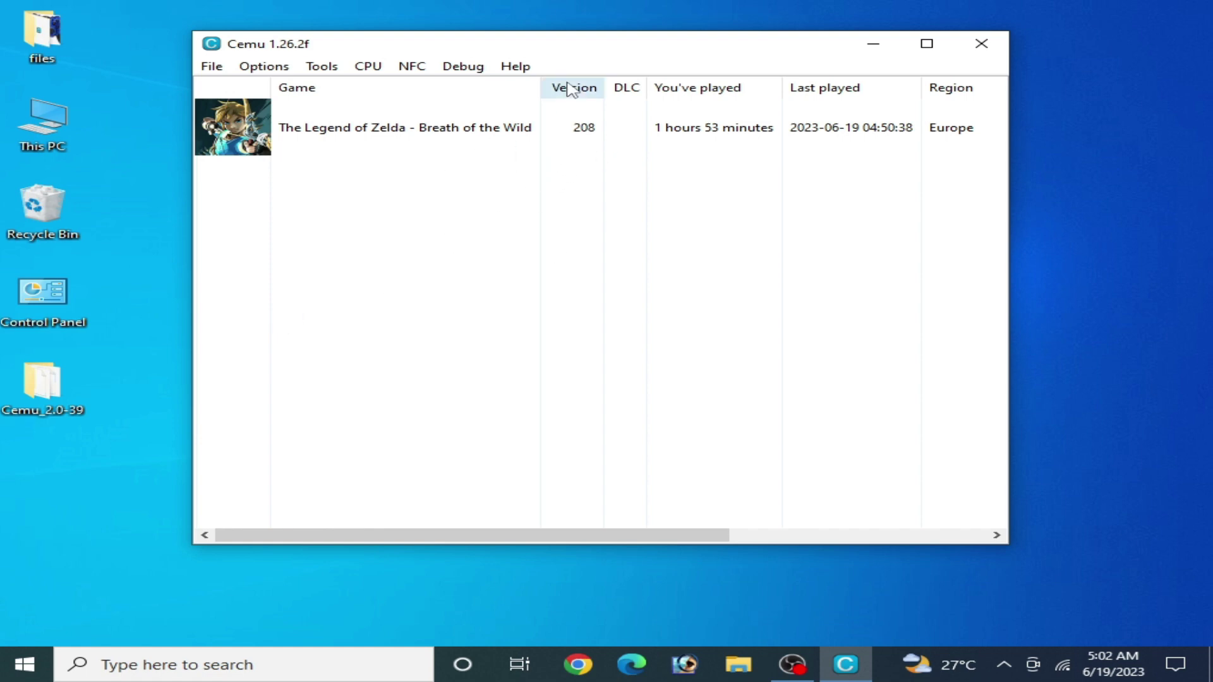
Drag the Cemu game list window a little lower and to the left on the desktop
drag(580, 56, 560, 90)
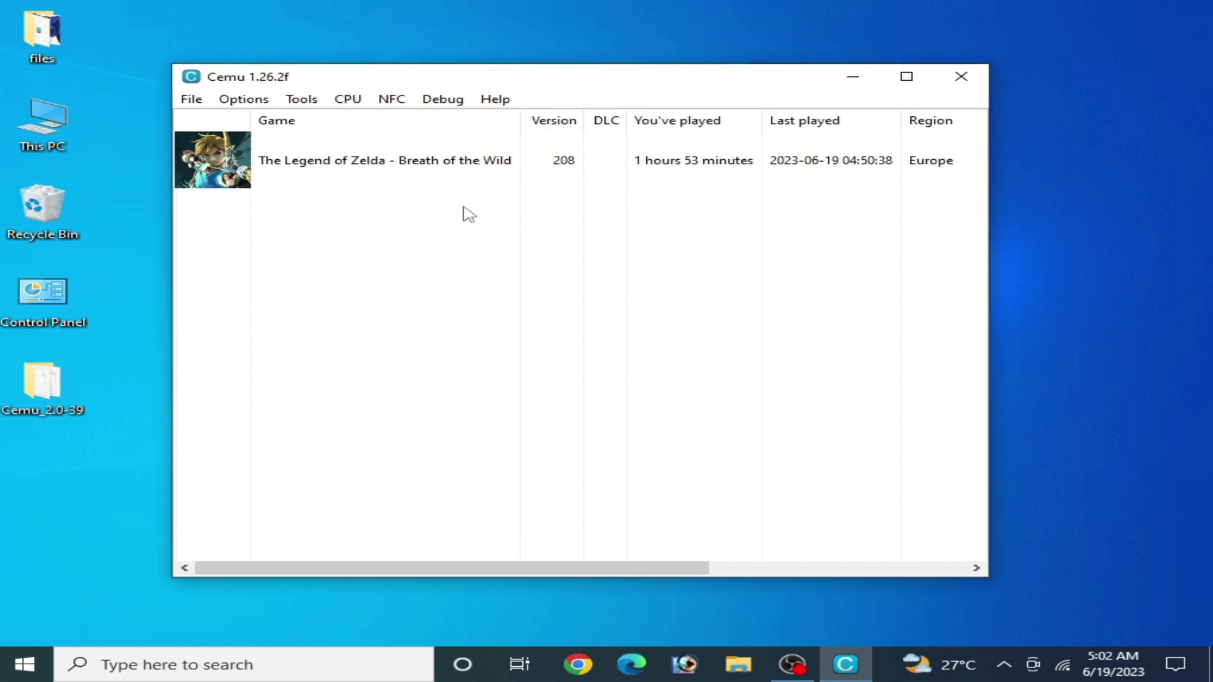
Open Breath of the Wild's game profile and leave its graphics API on OpenGL after trying Vulkan
right_click(366, 166)
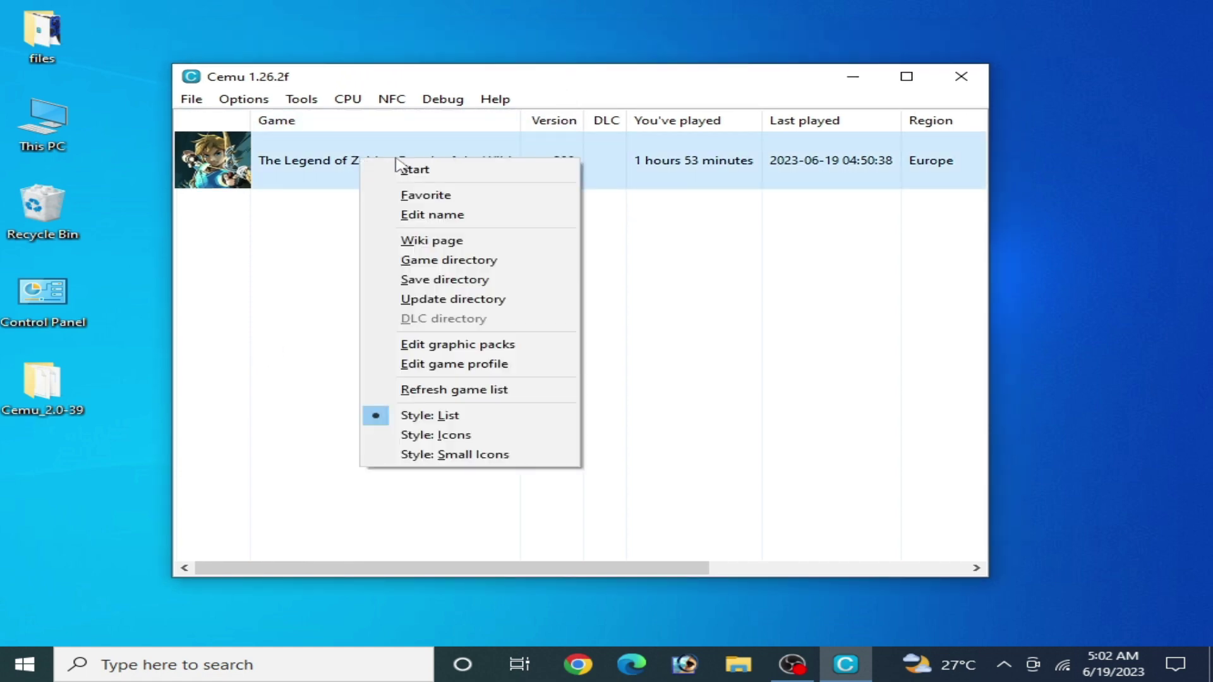
click(468, 365)
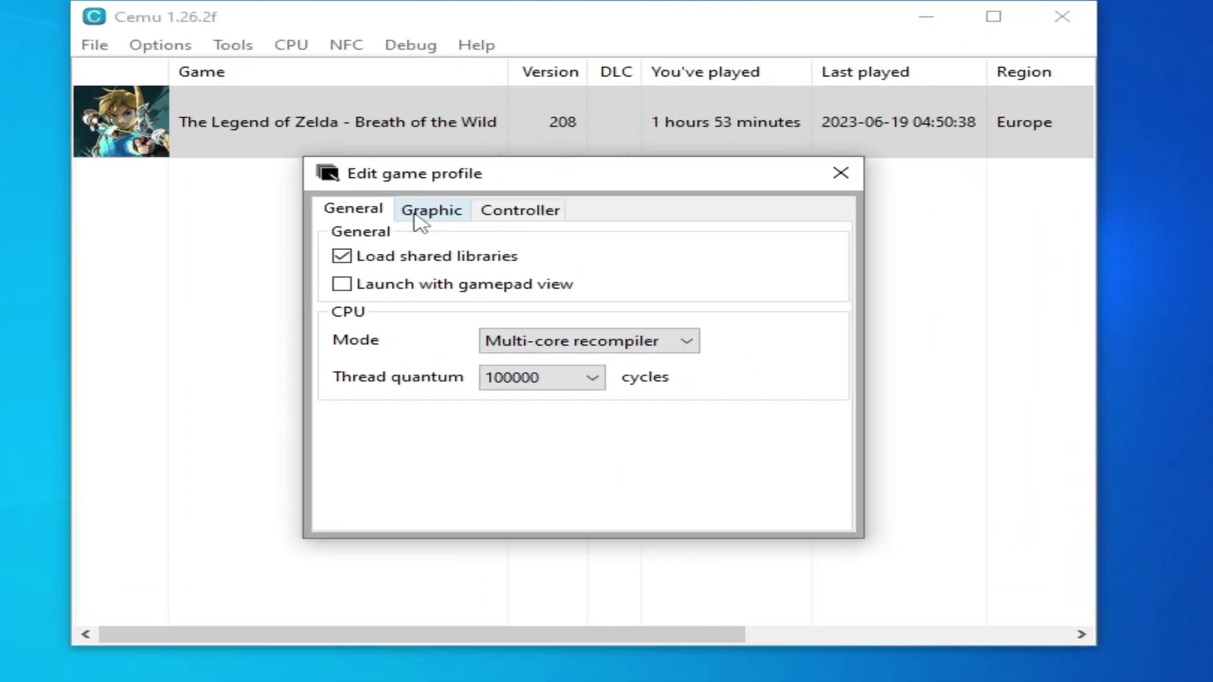
click(460, 227)
click(602, 215)
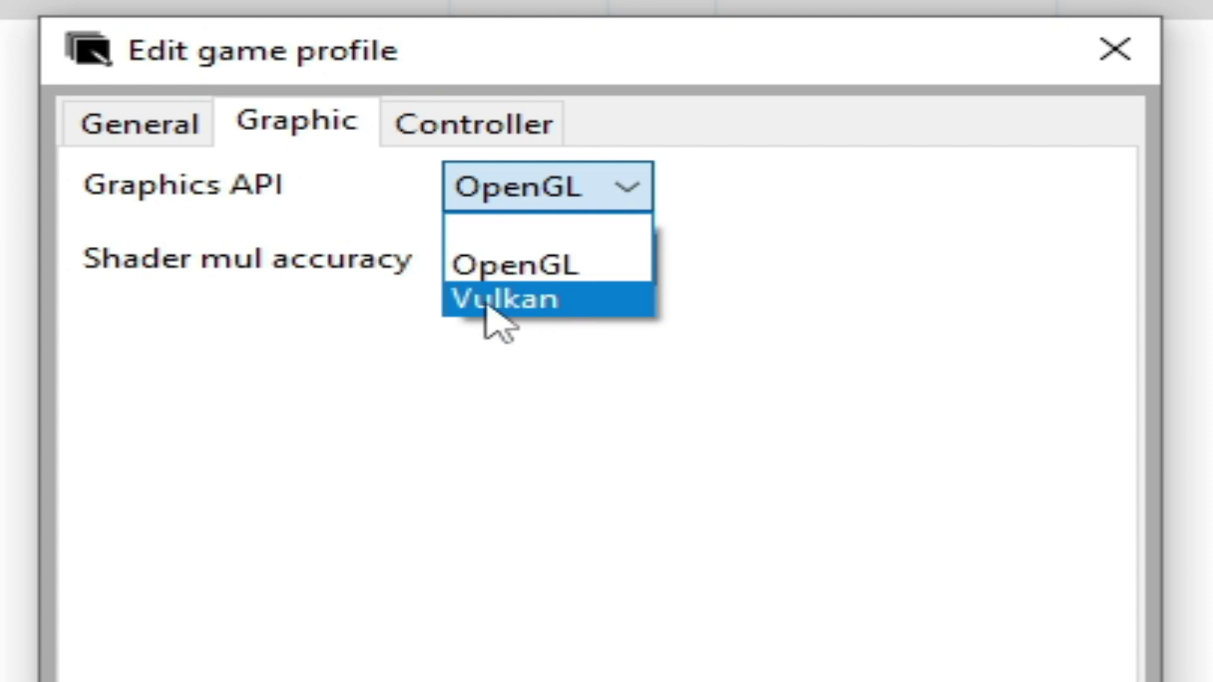
click(529, 272)
click(574, 183)
click(509, 297)
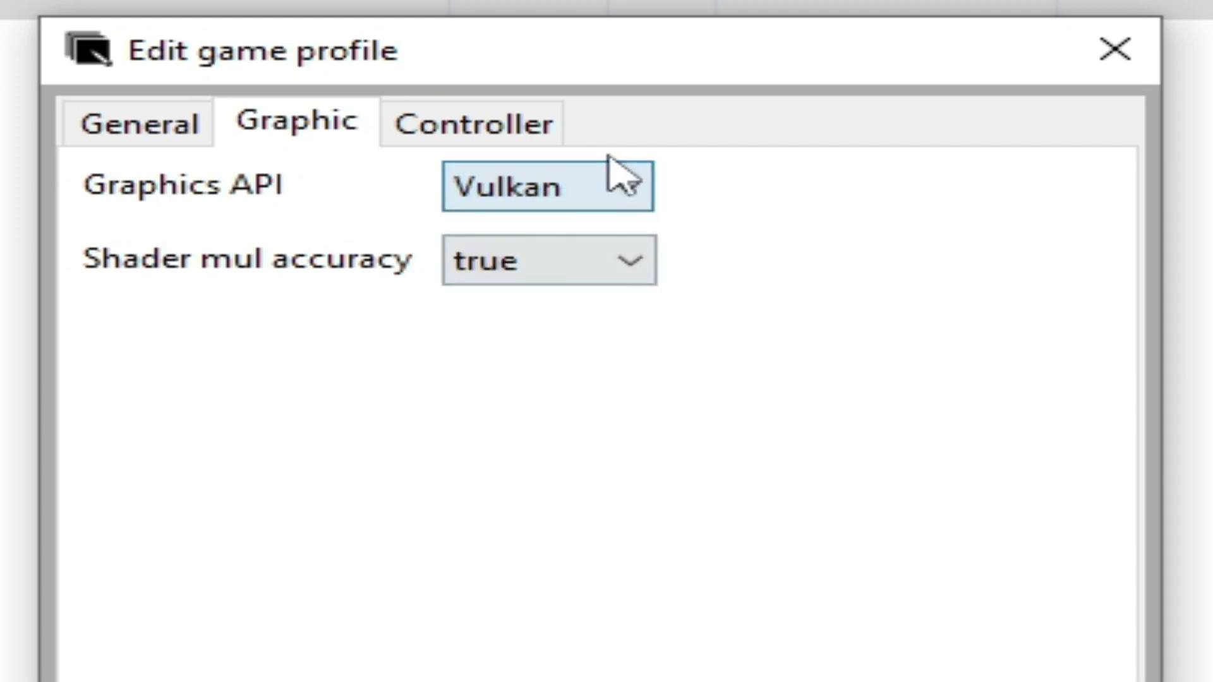
click(618, 188)
click(528, 264)
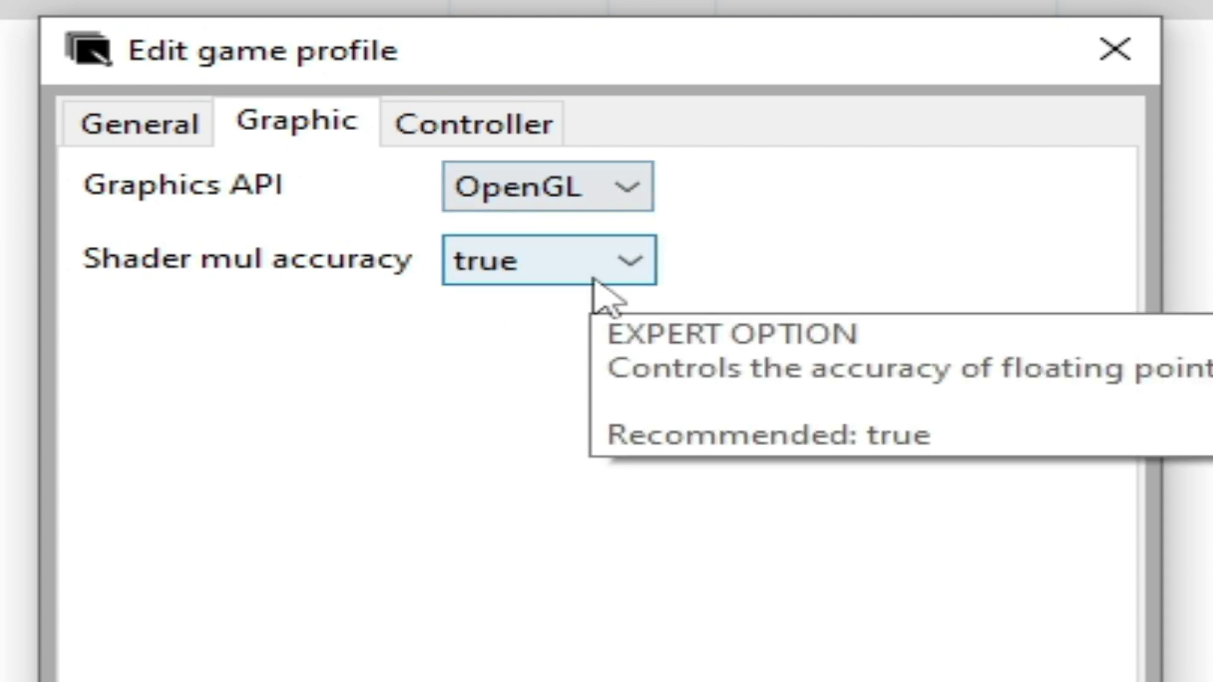
Keep the Multi-core recompiler CPU mode, set thread quantum to 80000 cycles, and close the profile
click(186, 132)
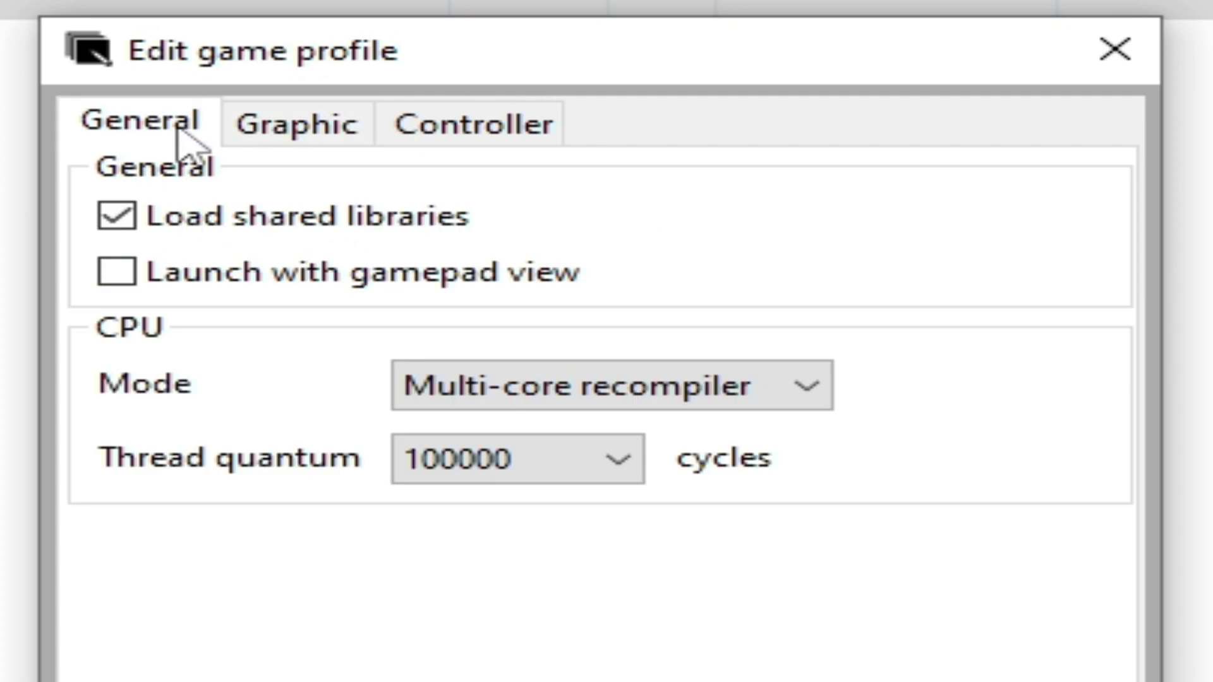
click(797, 390)
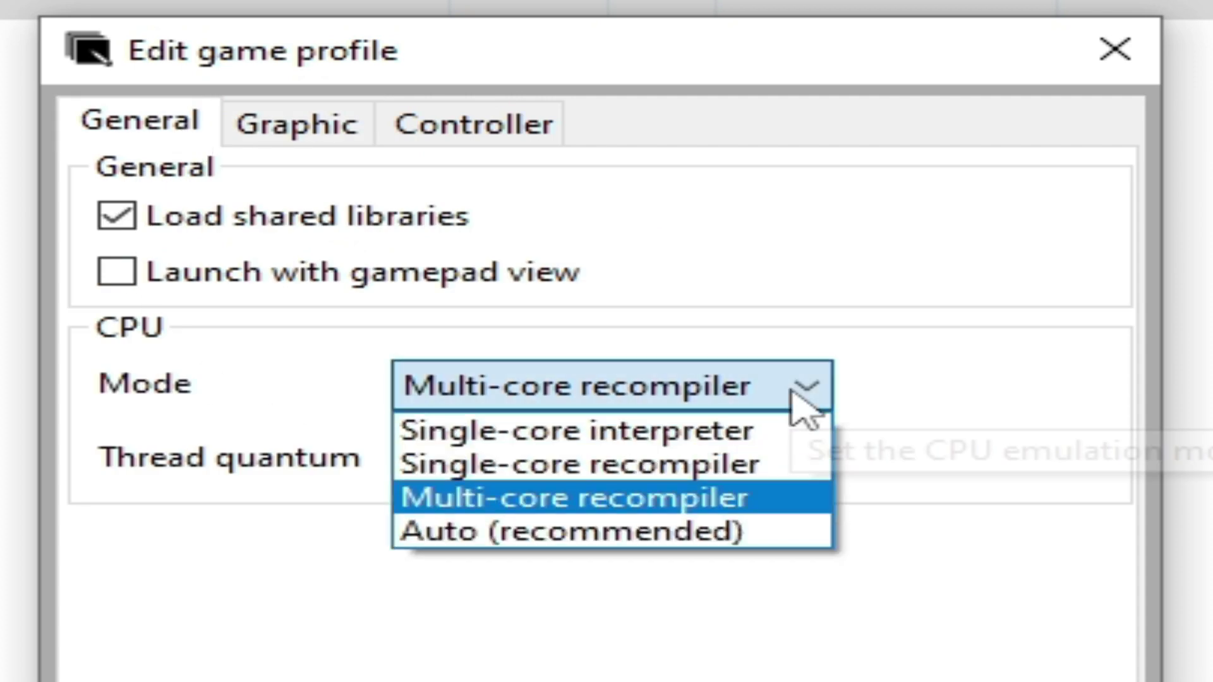
click(575, 495)
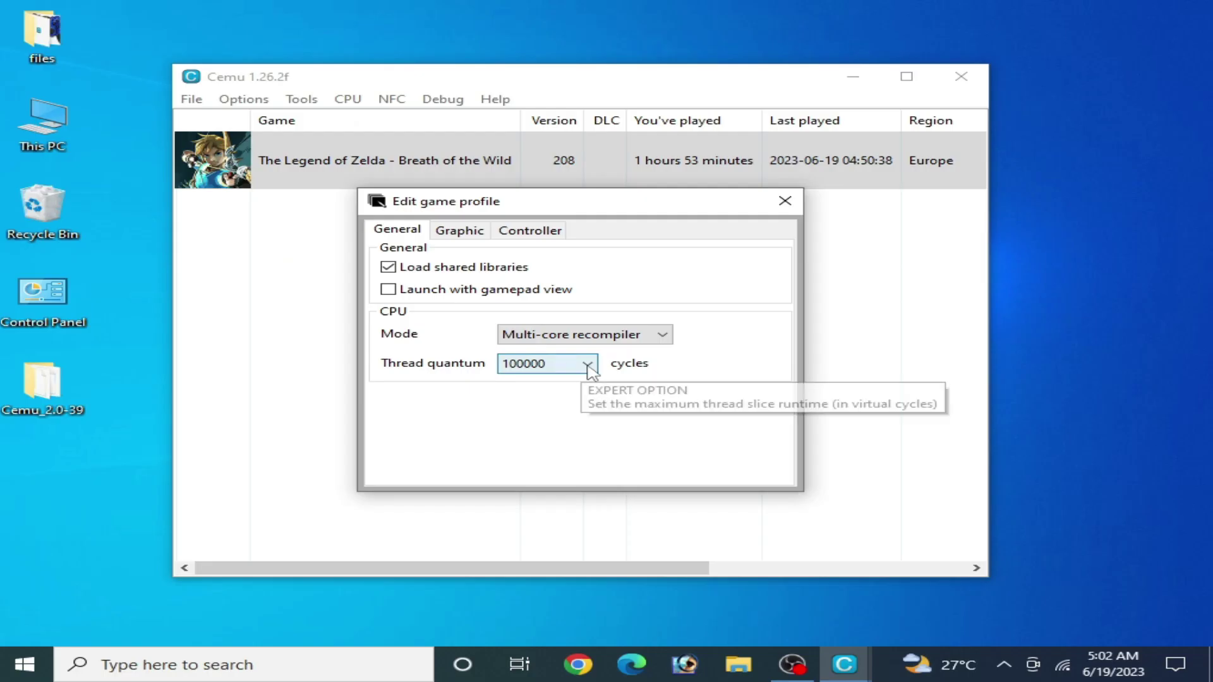
click(623, 466)
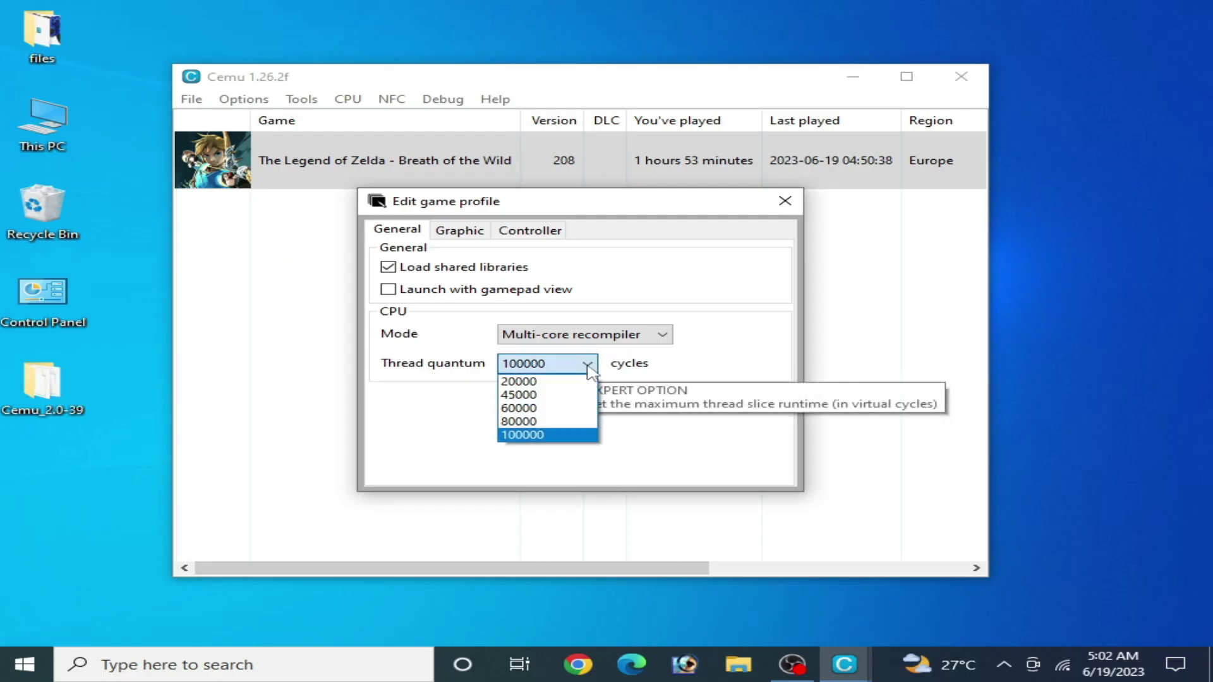
click(539, 421)
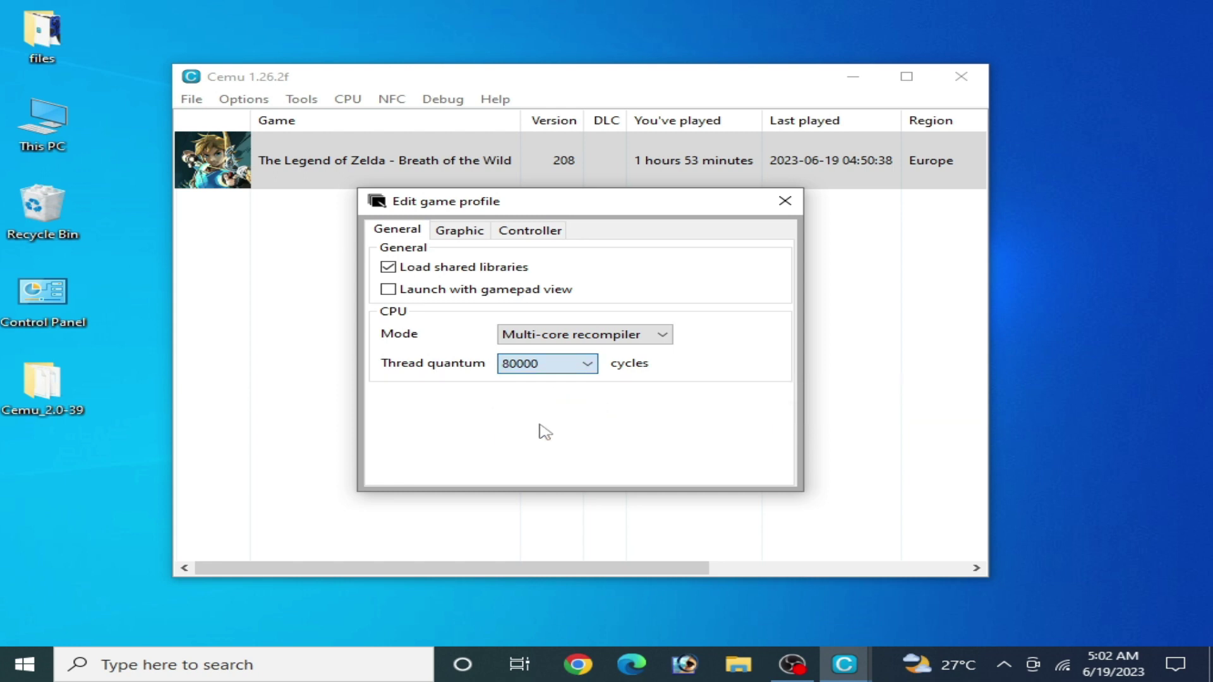
click(784, 201)
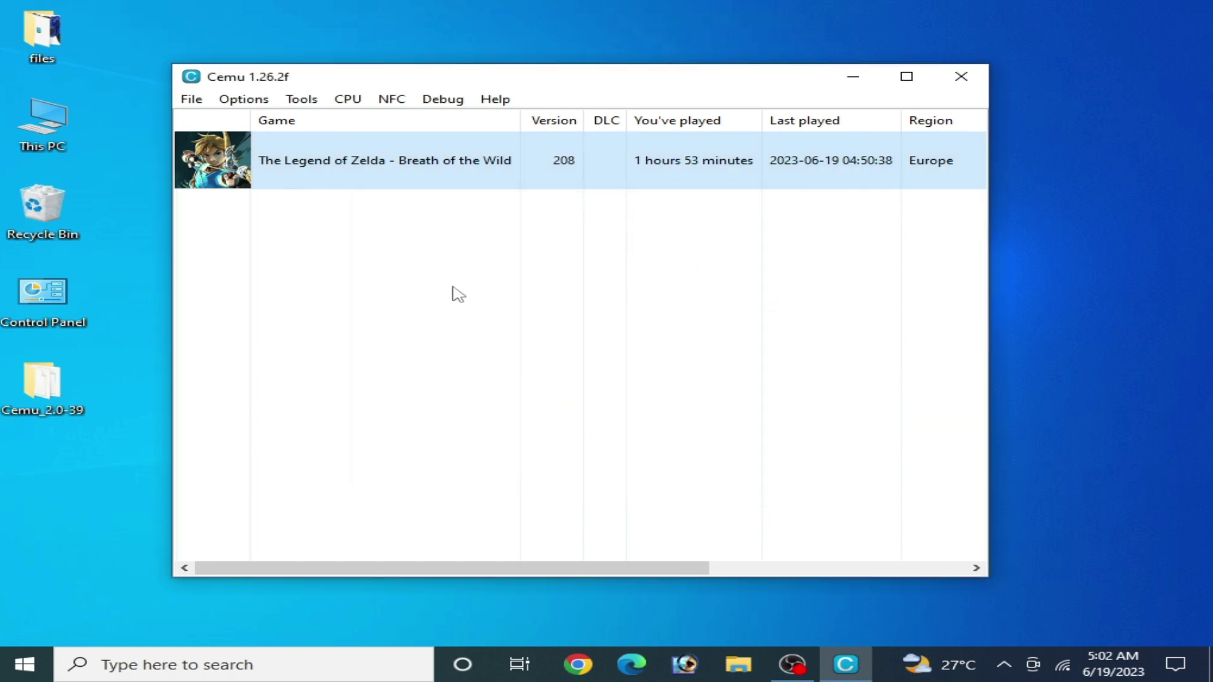
Open General settings on the Graphics tab, keeping OpenGL as the graphics API
click(242, 101)
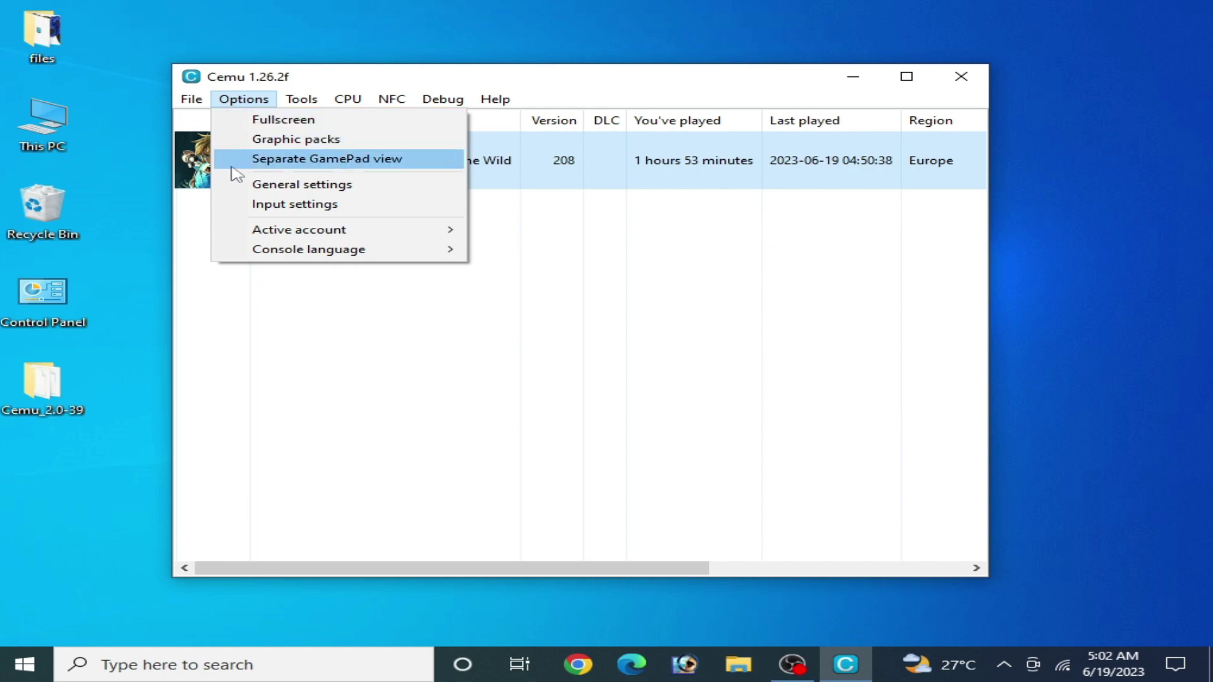
click(294, 185)
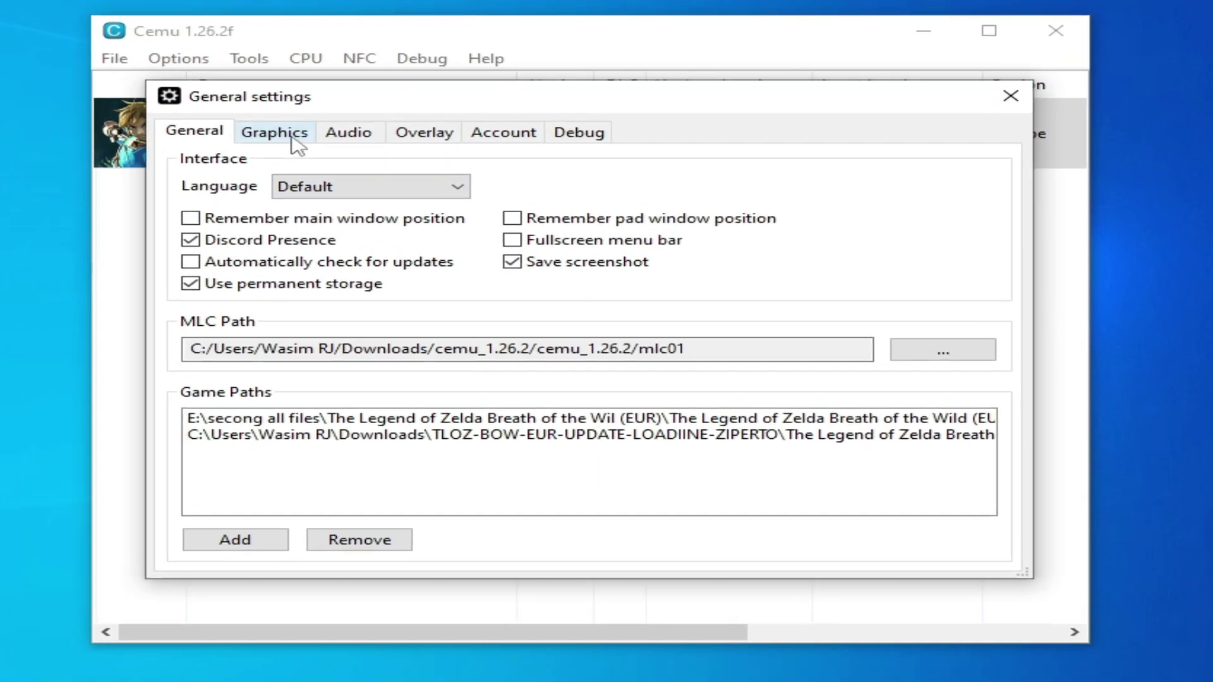
click(296, 146)
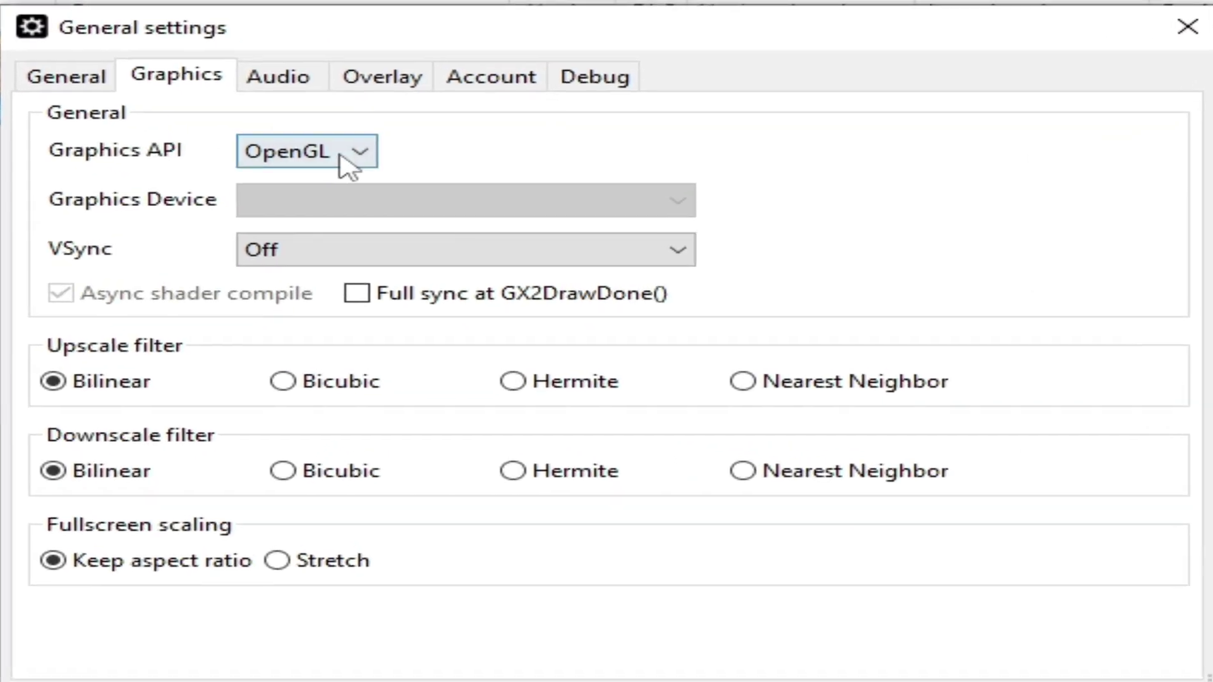
click(344, 158)
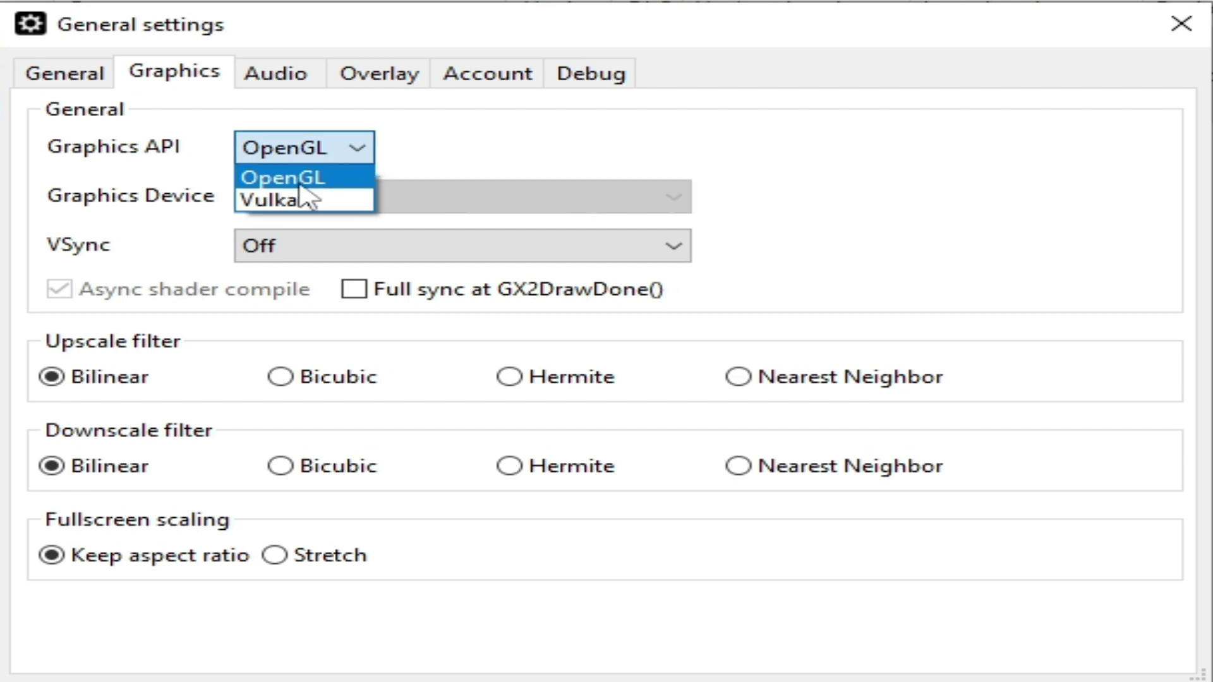
click(329, 151)
click(329, 152)
click(310, 201)
click(330, 151)
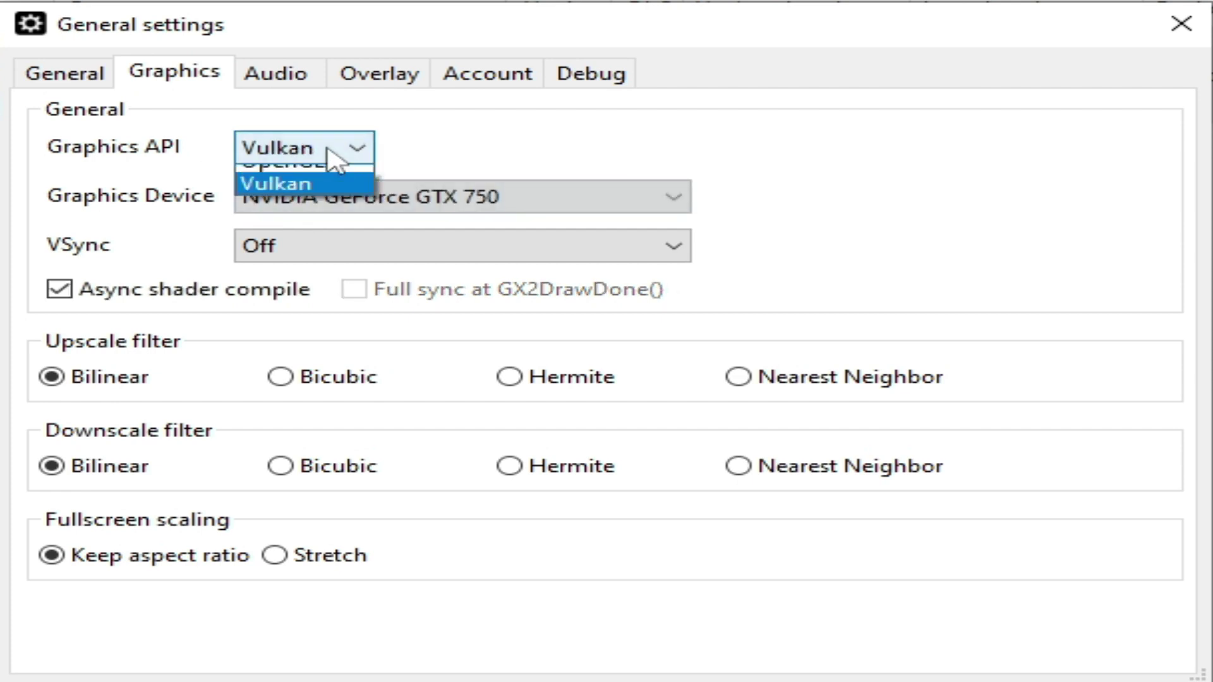
click(308, 182)
Leave Full sync at GX2DrawDone() off and the API on OpenGL, and set VSync to On
click(352, 290)
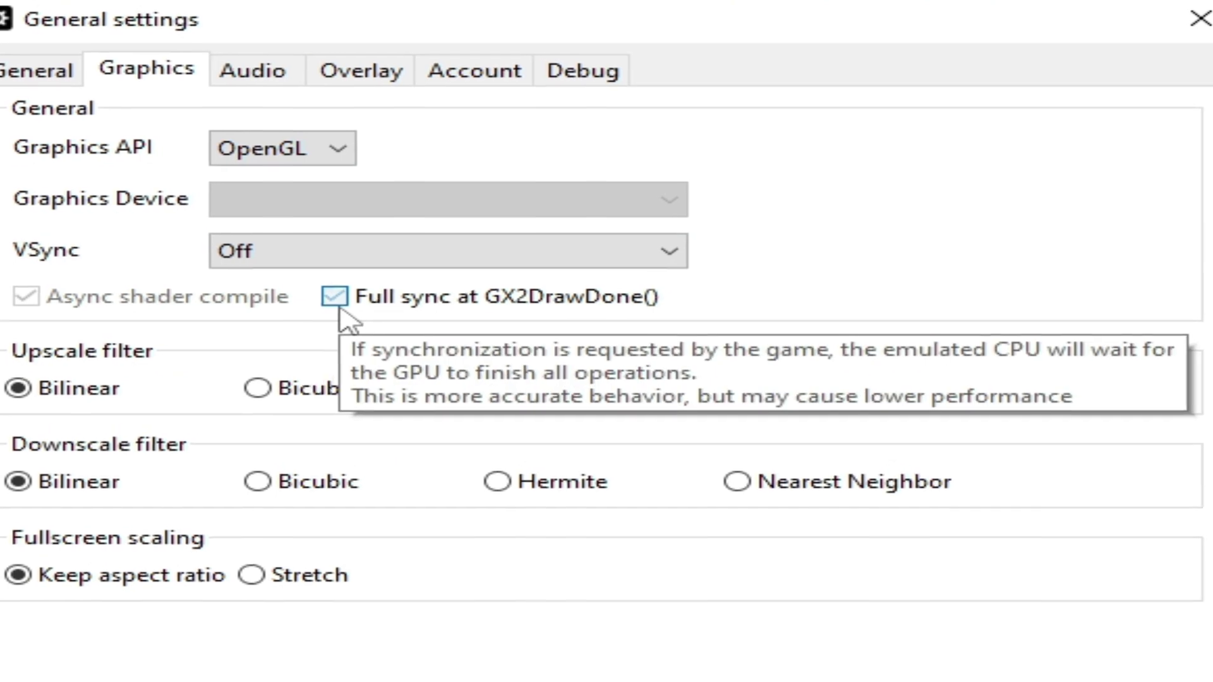
click(333, 296)
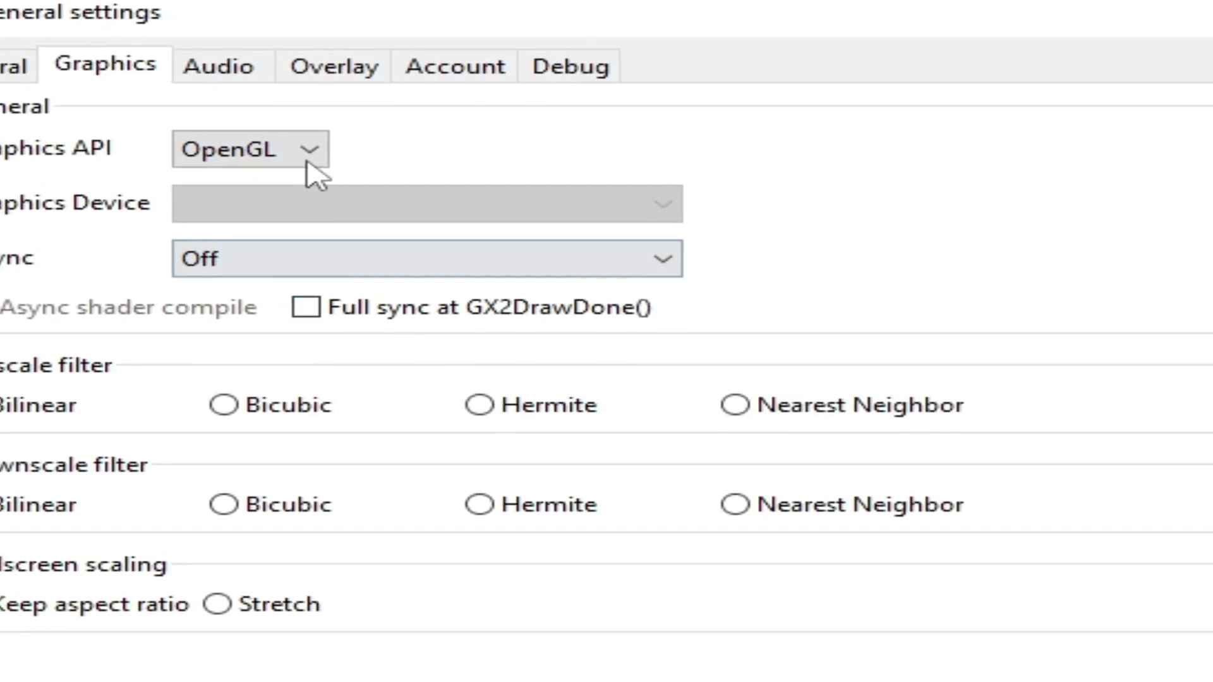
click(332, 154)
click(252, 211)
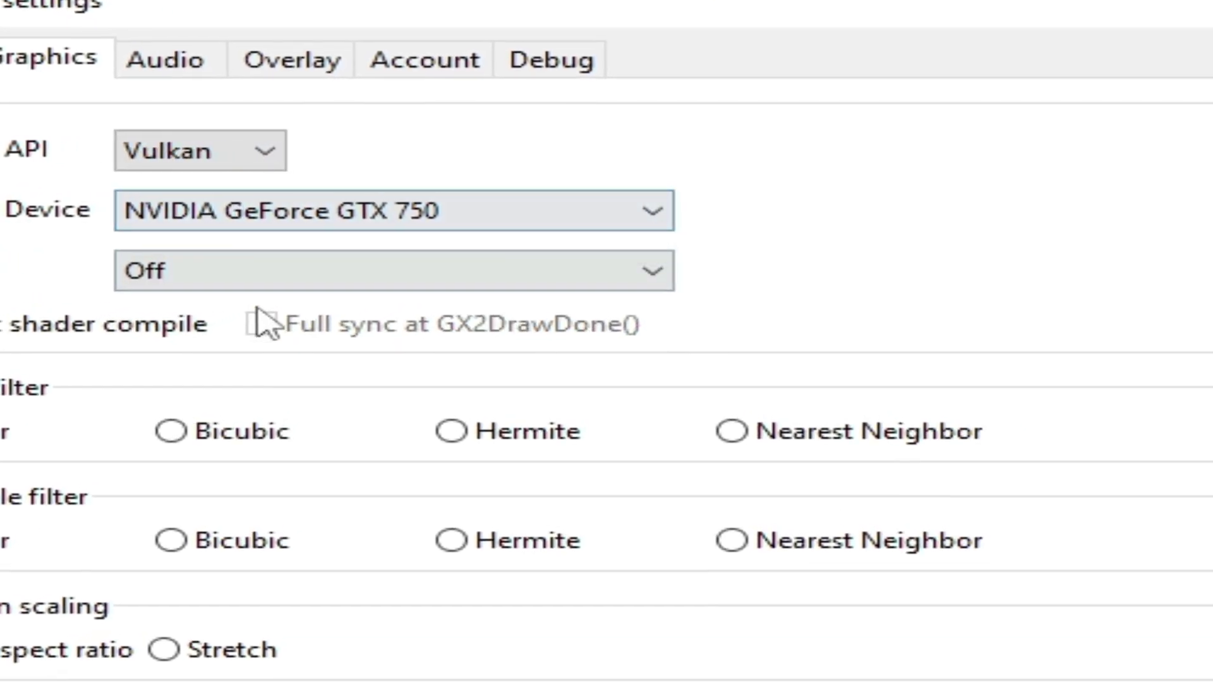
click(243, 154)
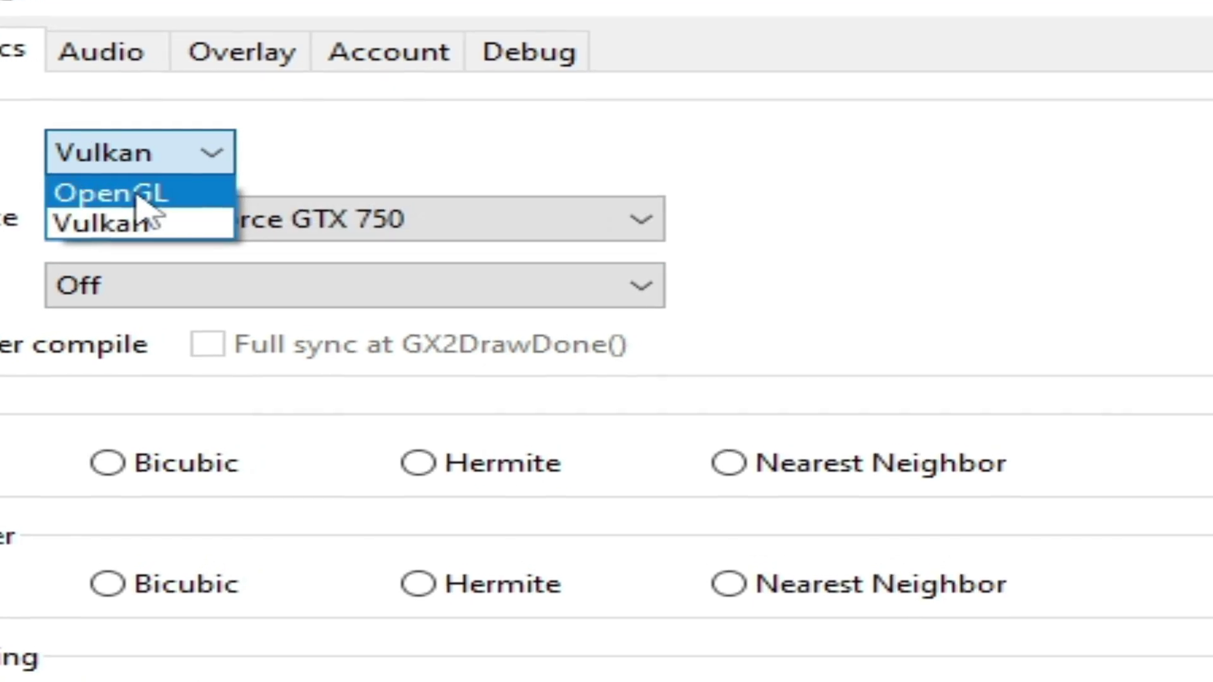
click(185, 193)
mouse_move(264, 346)
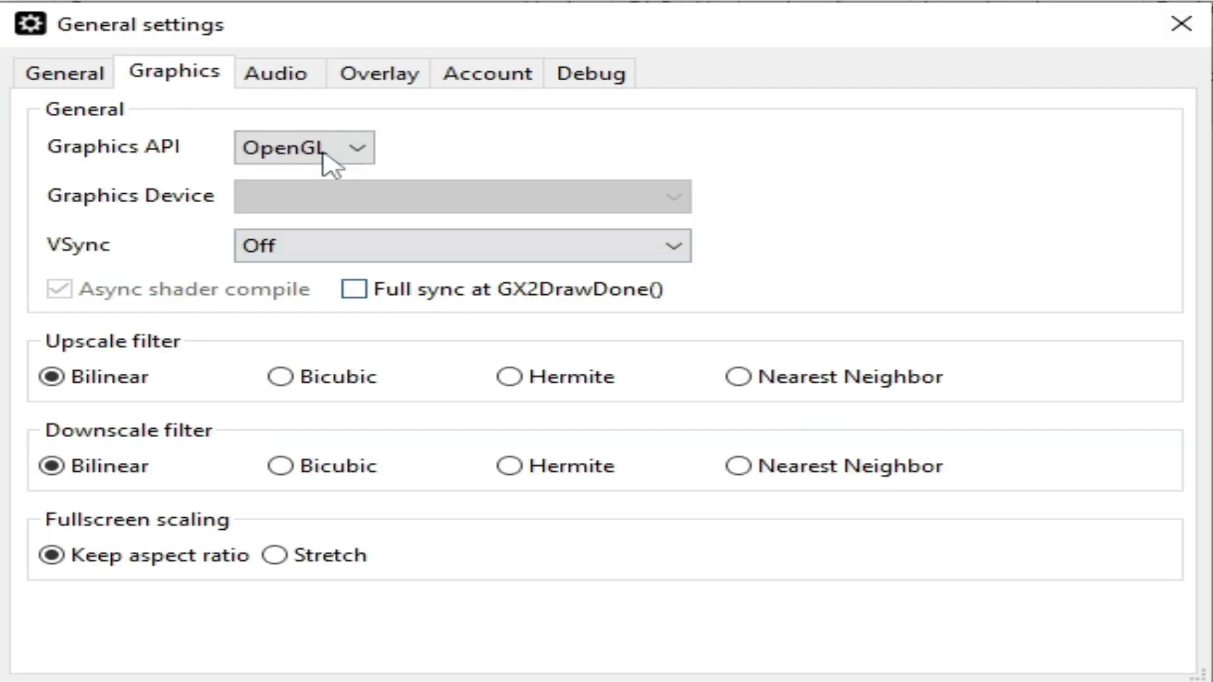
click(358, 297)
click(359, 297)
click(379, 256)
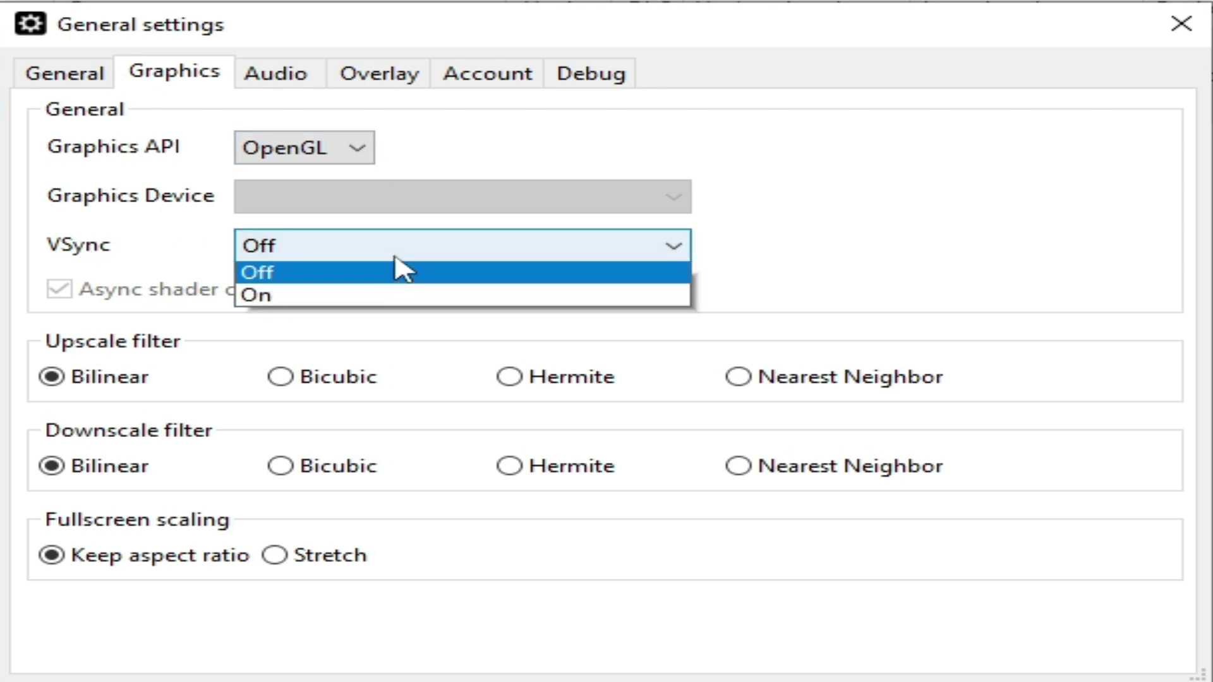
click(310, 299)
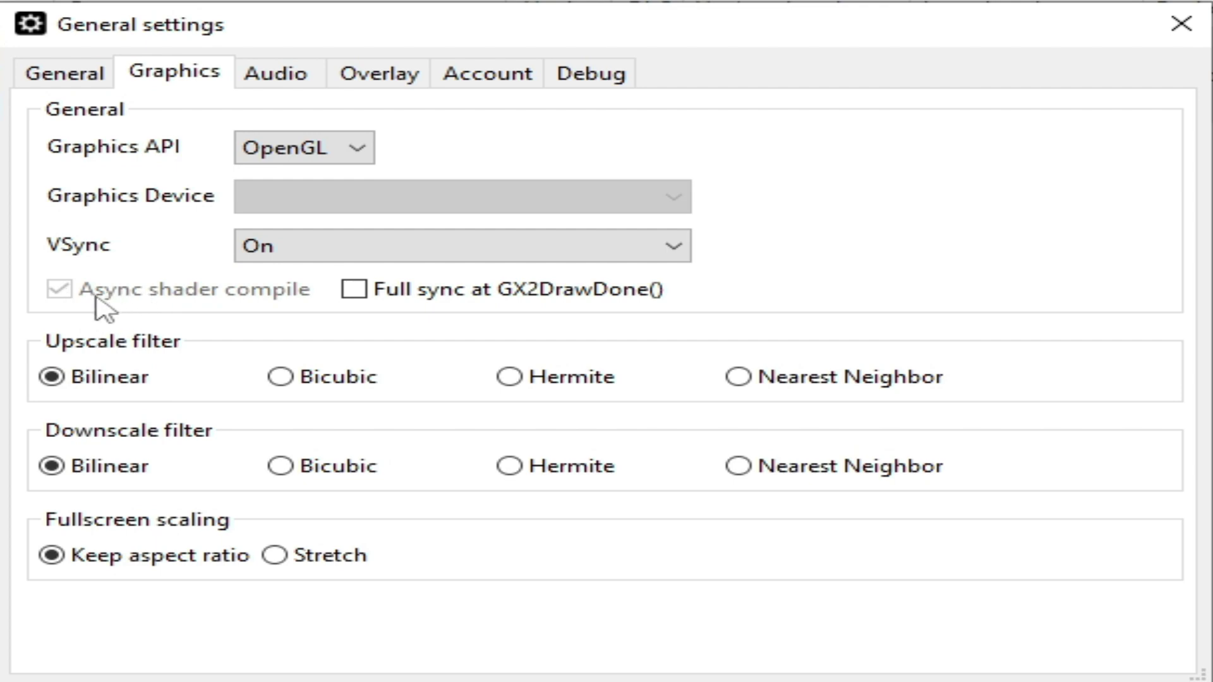
End on OpenGL with async shader compile off and the upscale filter on Bilinear
click(352, 151)
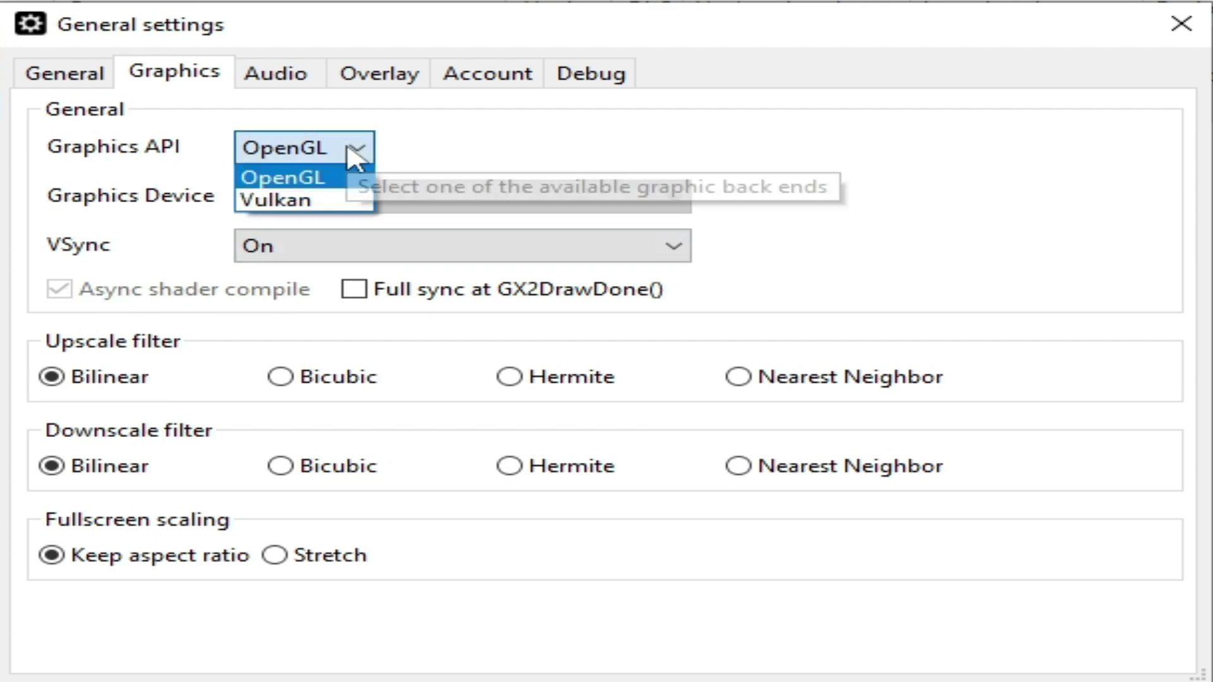
click(313, 199)
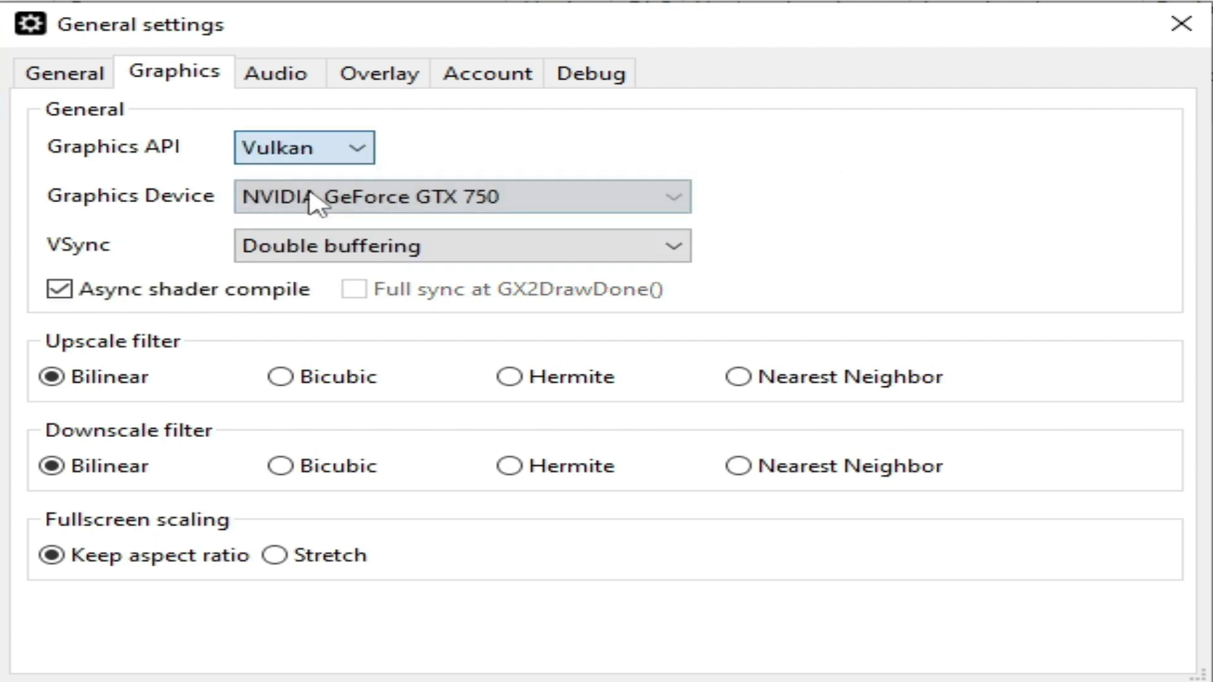
click(59, 292)
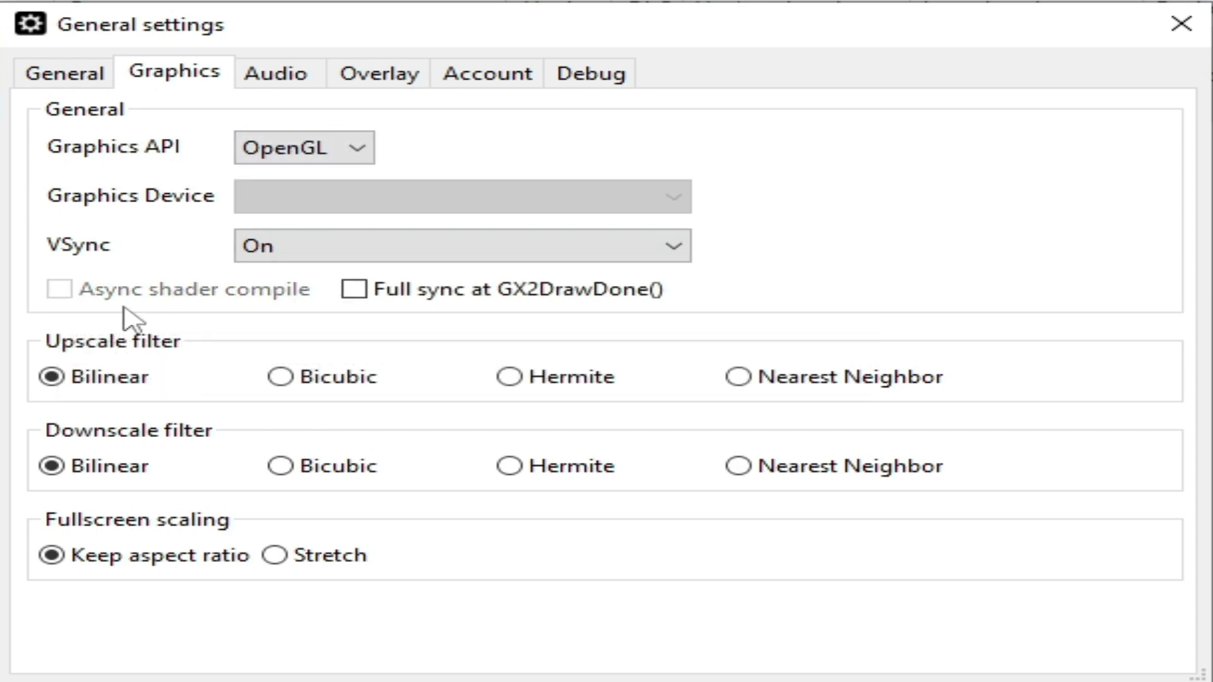
click(371, 154)
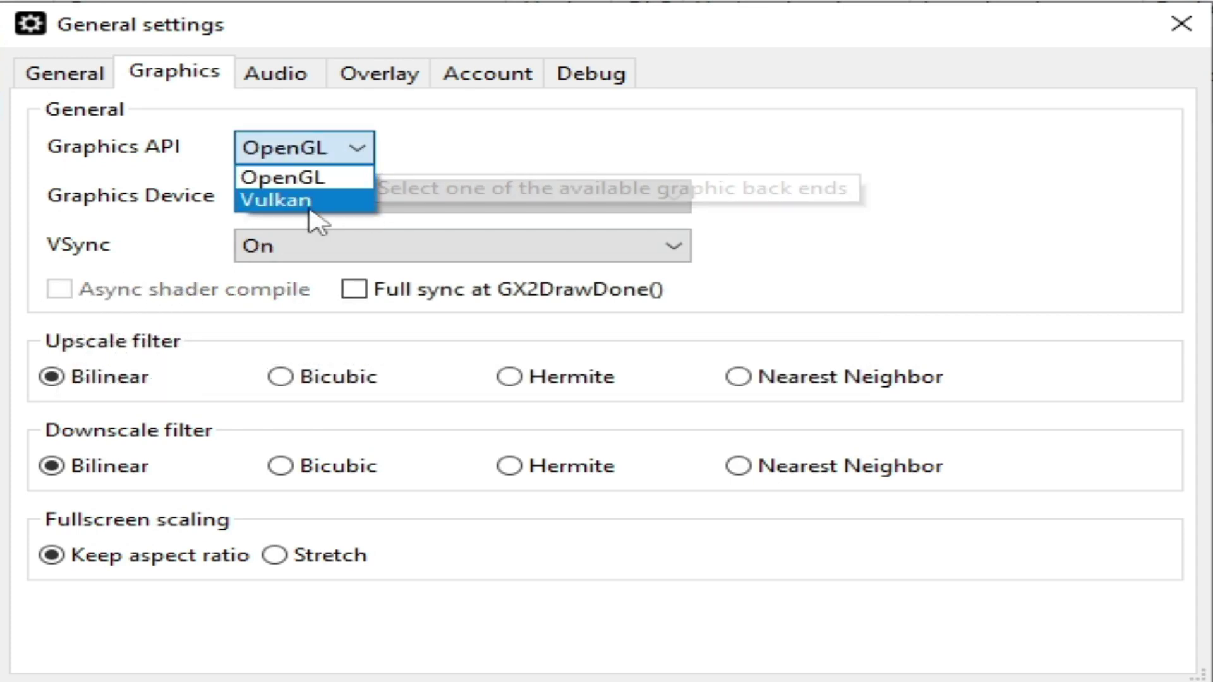
click(334, 201)
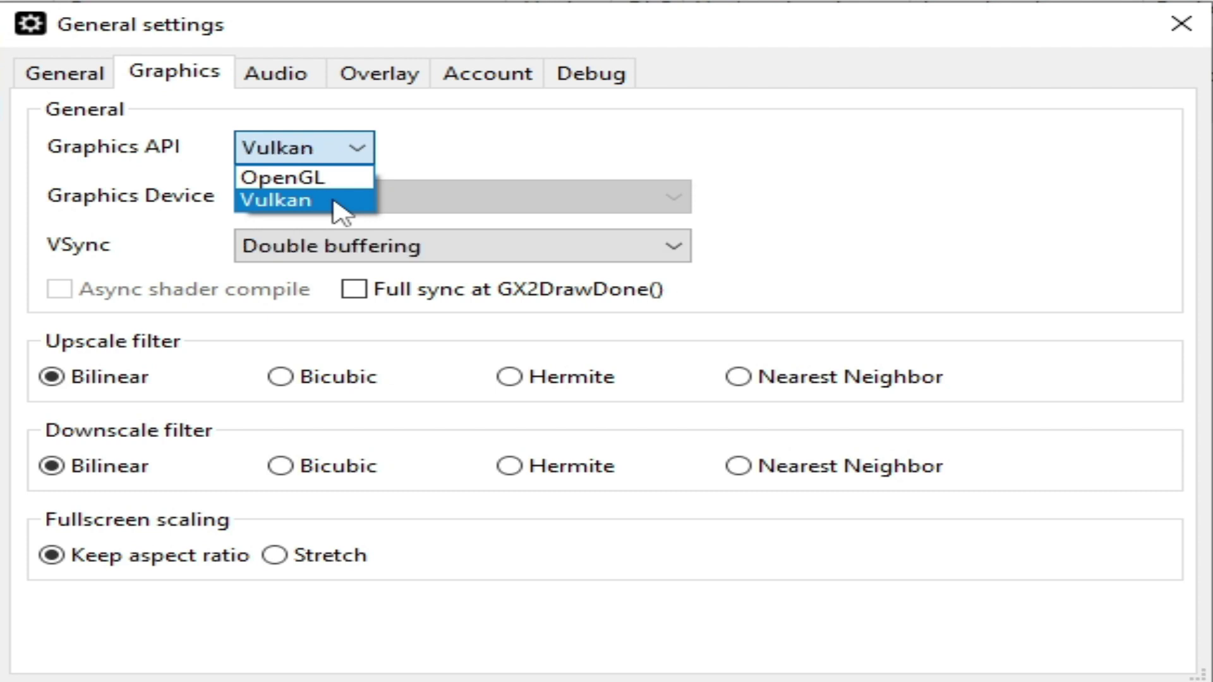
click(82, 290)
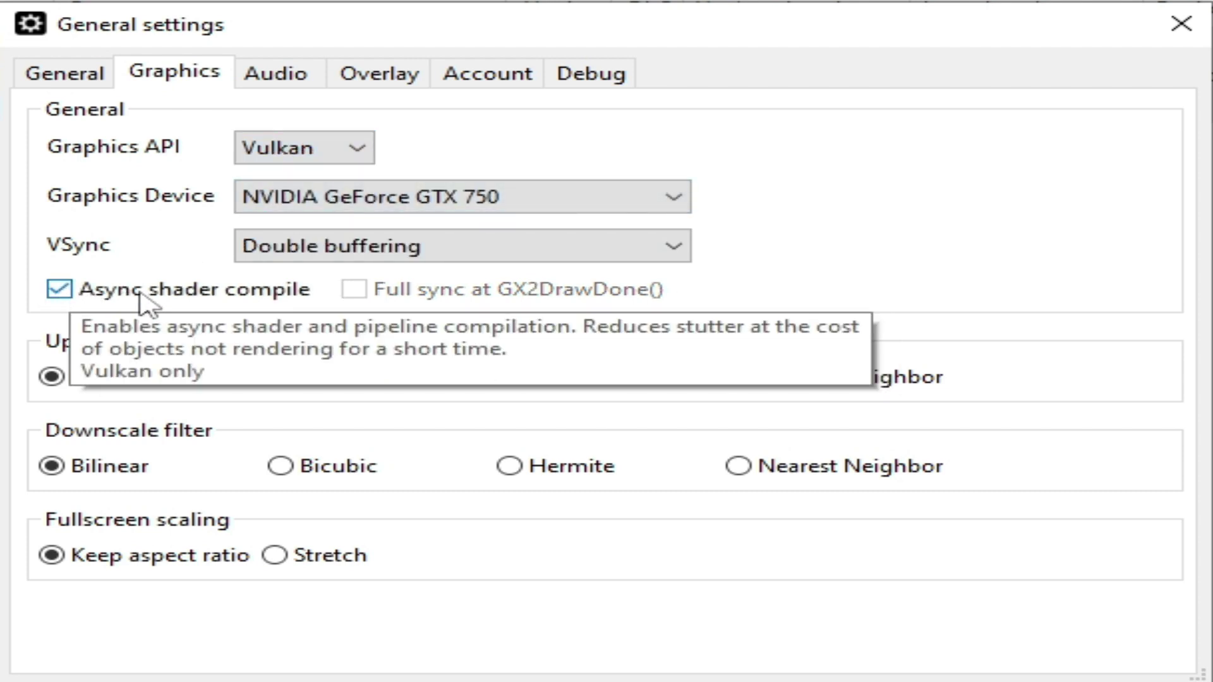
click(69, 294)
click(355, 155)
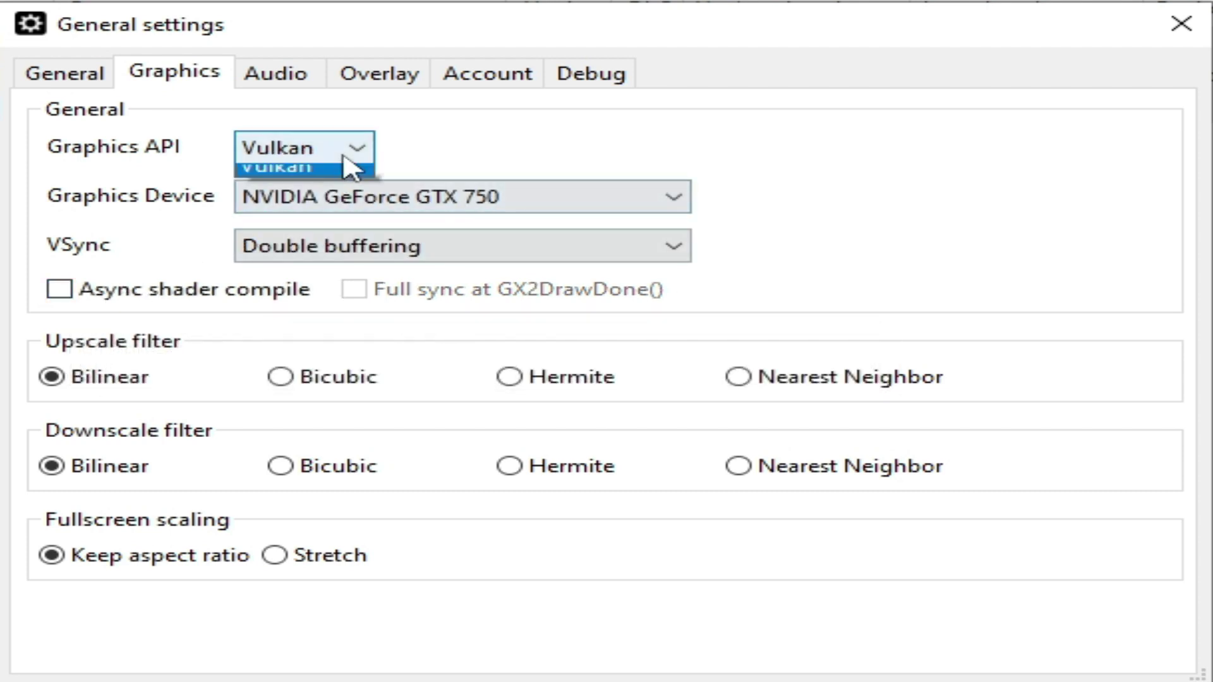
click(306, 182)
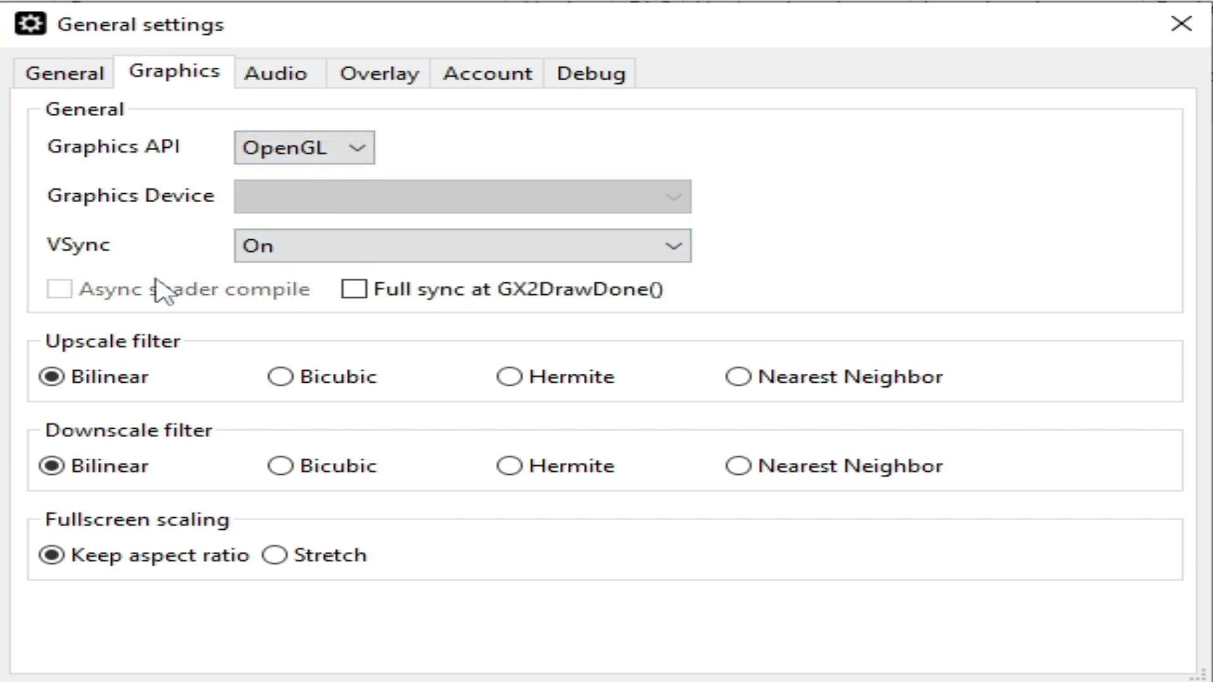
click(278, 377)
click(82, 379)
Keep the audio API on XAudio2 after trying DirectSound, then close General settings
click(292, 72)
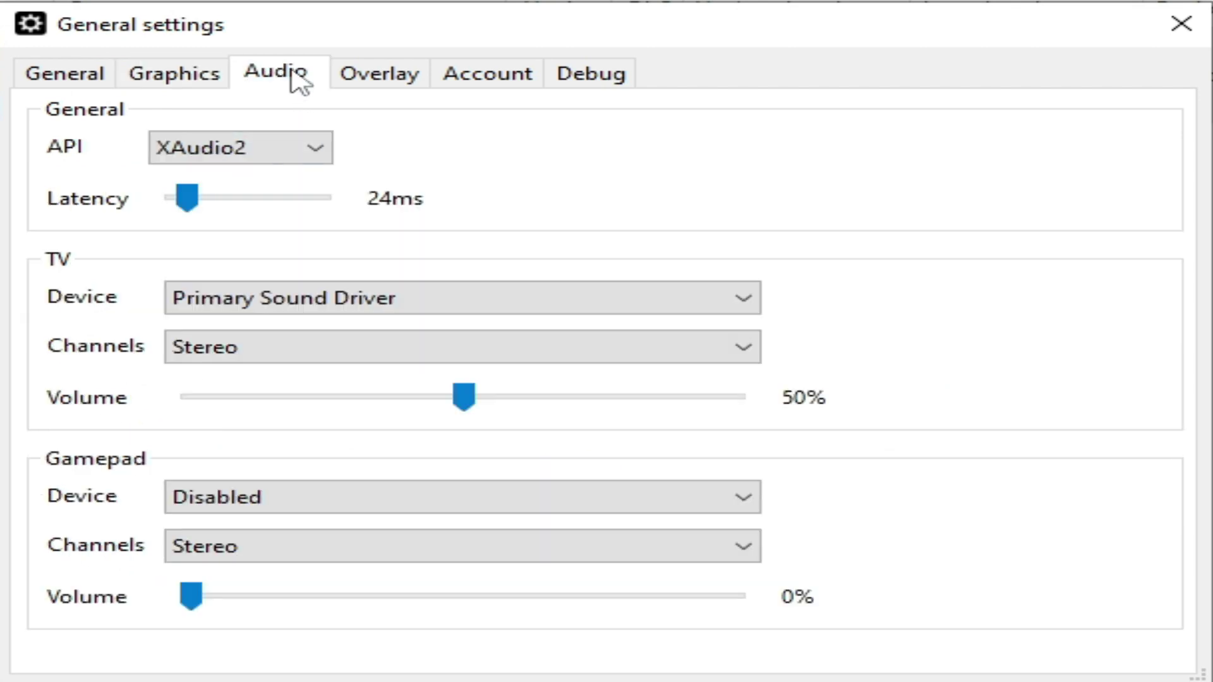
click(312, 149)
click(278, 175)
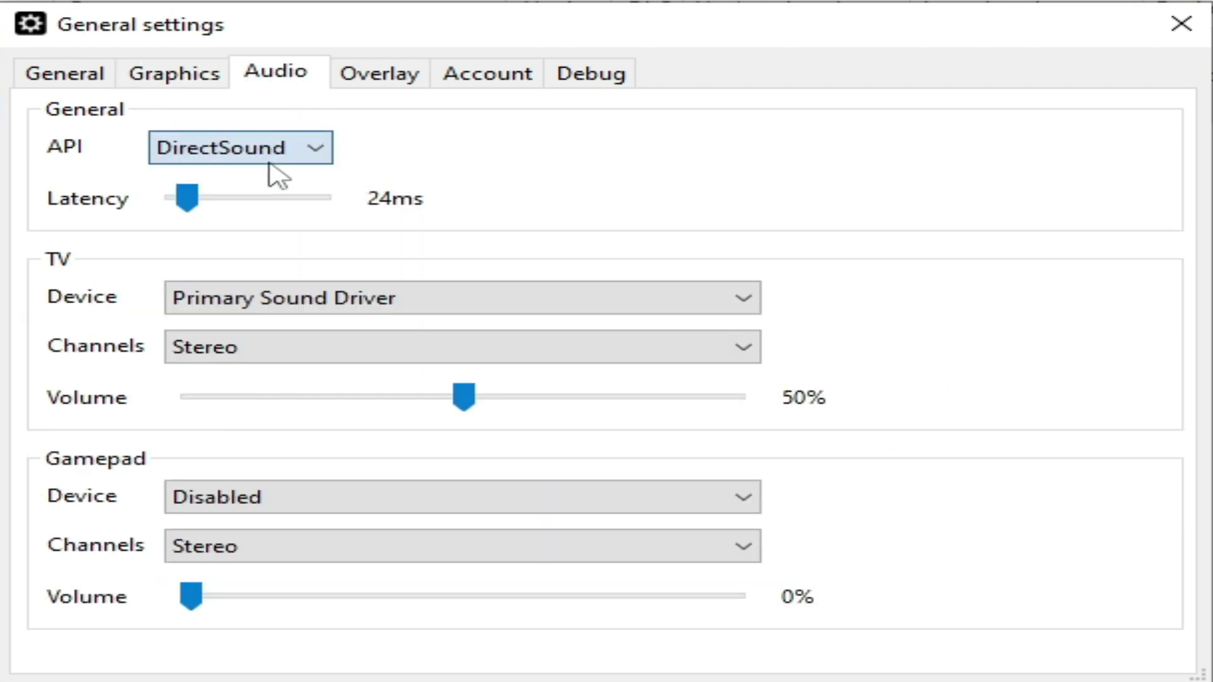
click(245, 158)
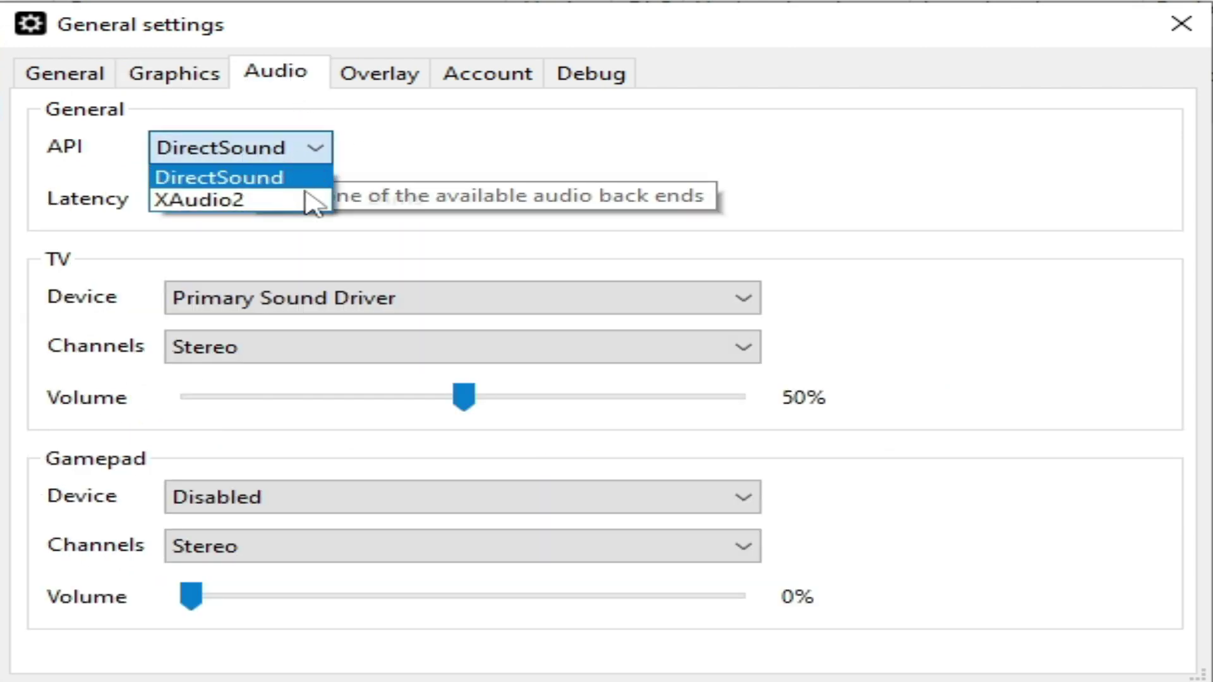
click(202, 201)
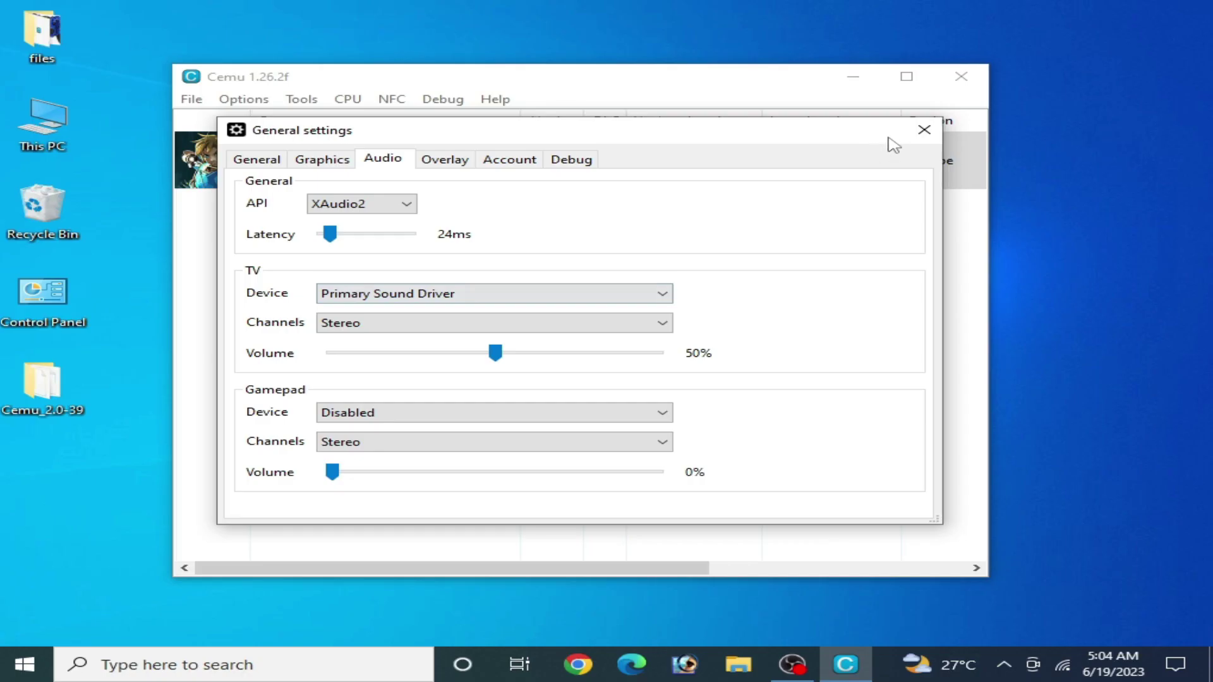
click(923, 130)
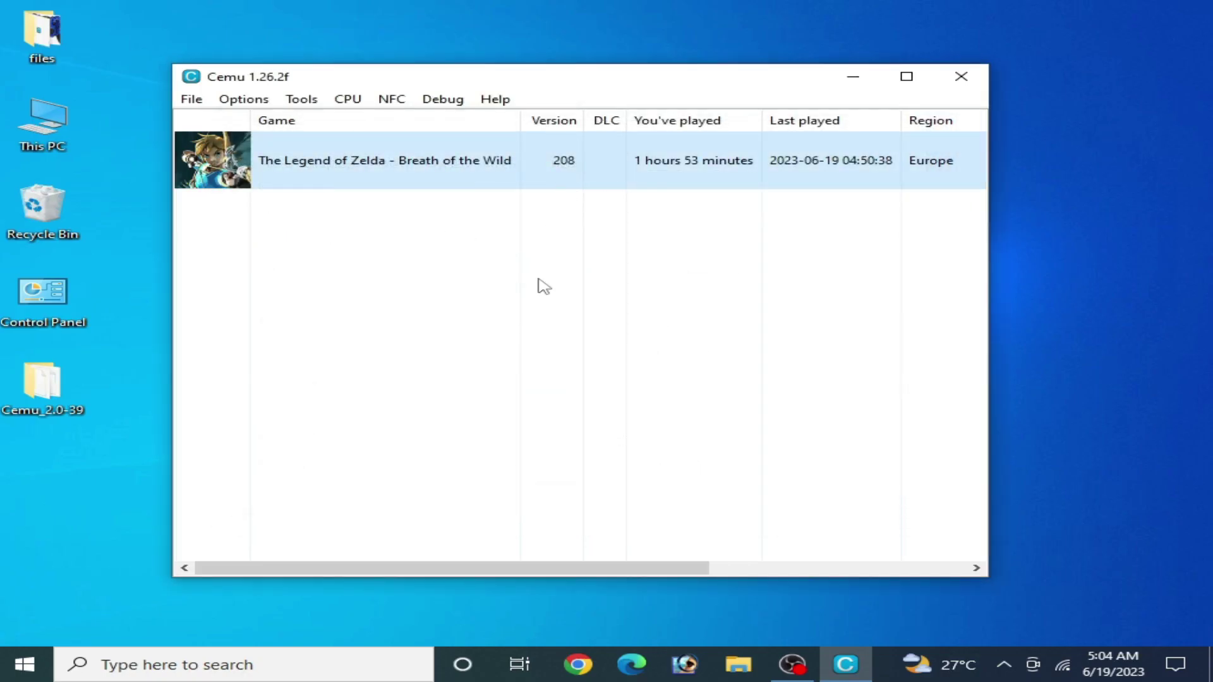
click(264, 100)
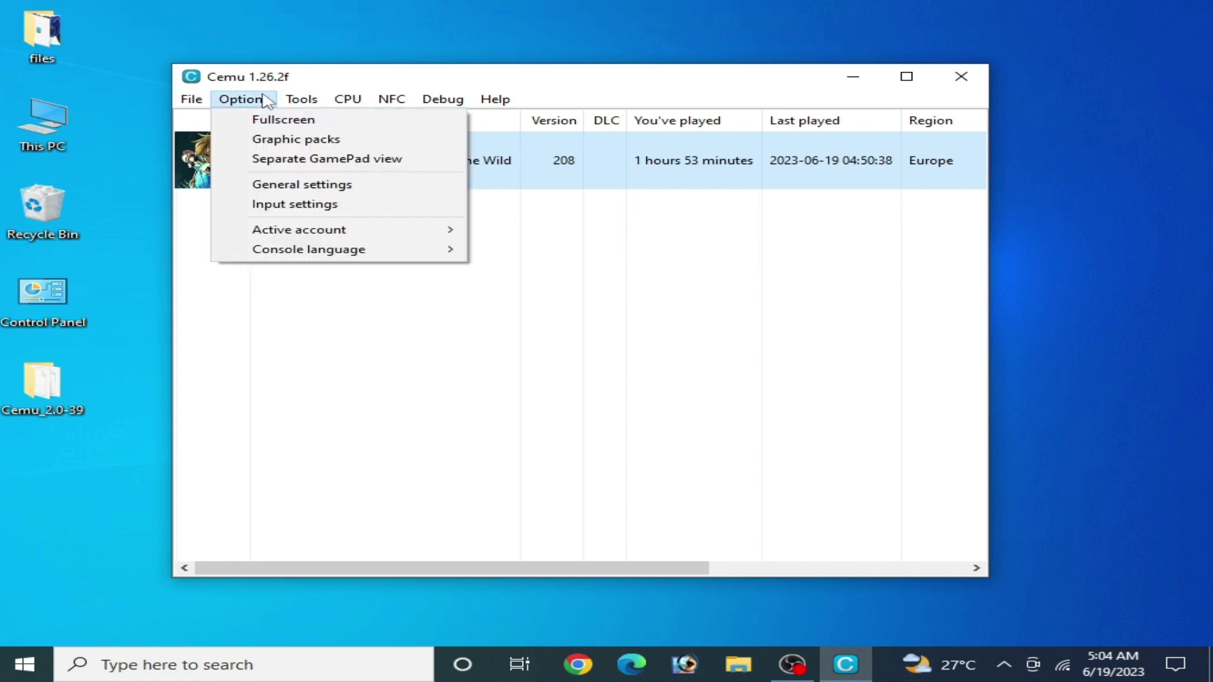
click(308, 140)
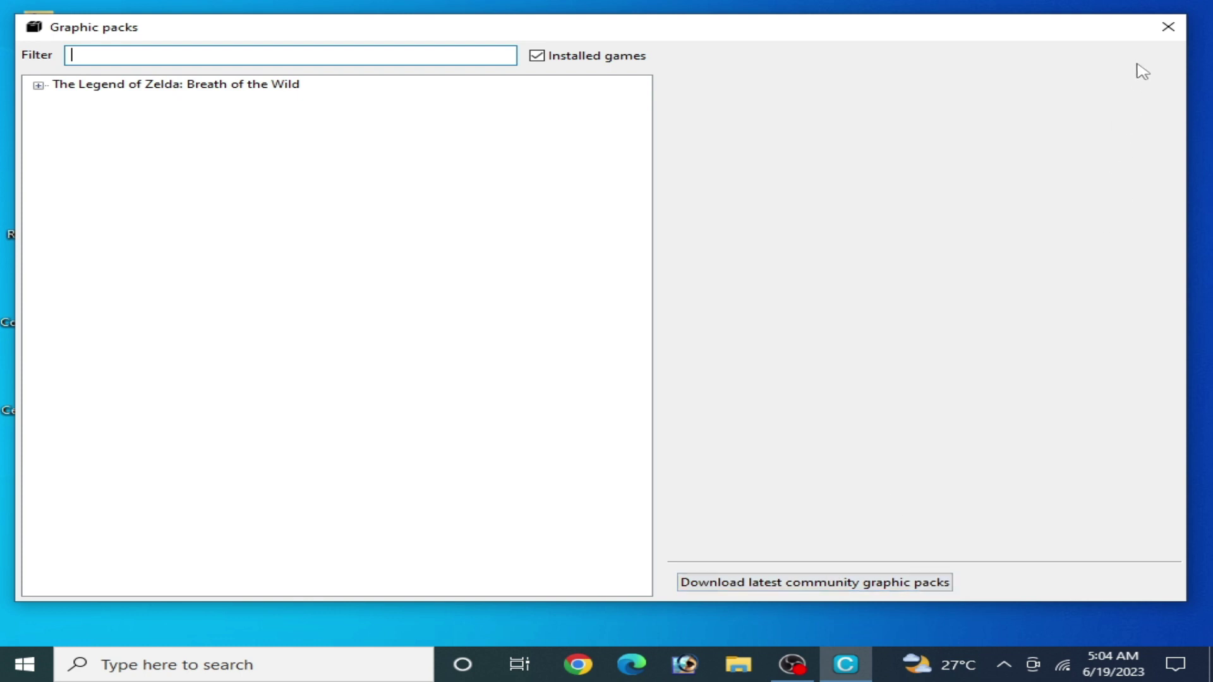
click(1168, 27)
click(244, 99)
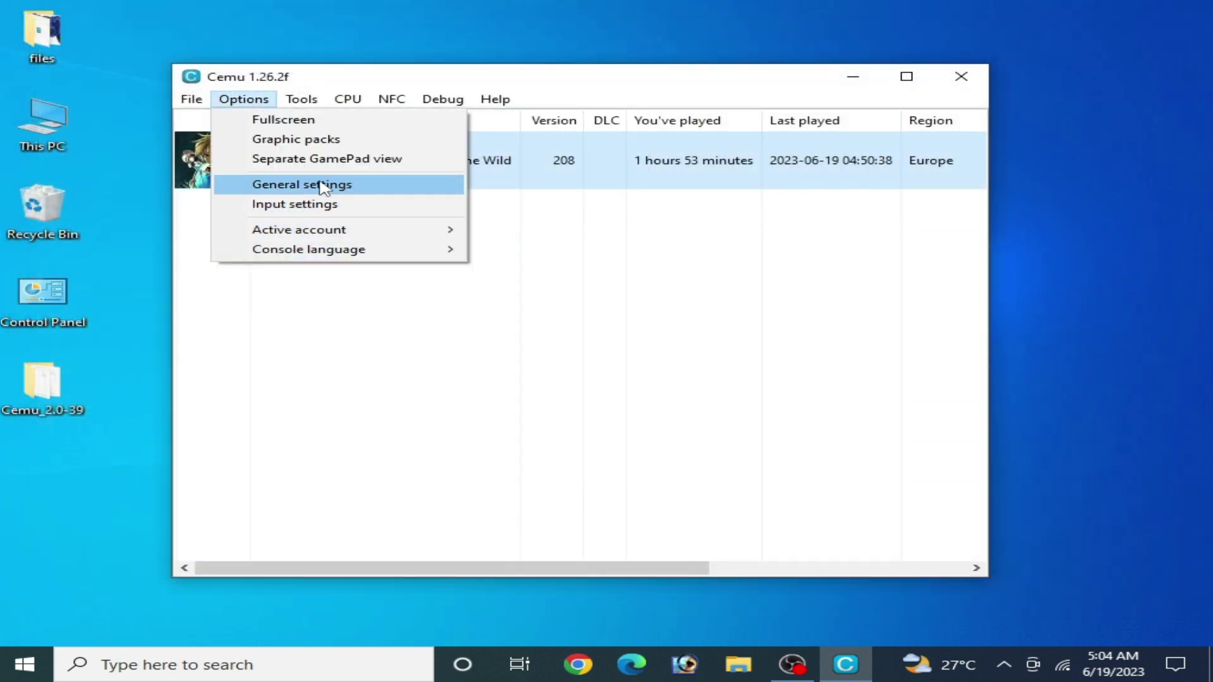
click(294, 189)
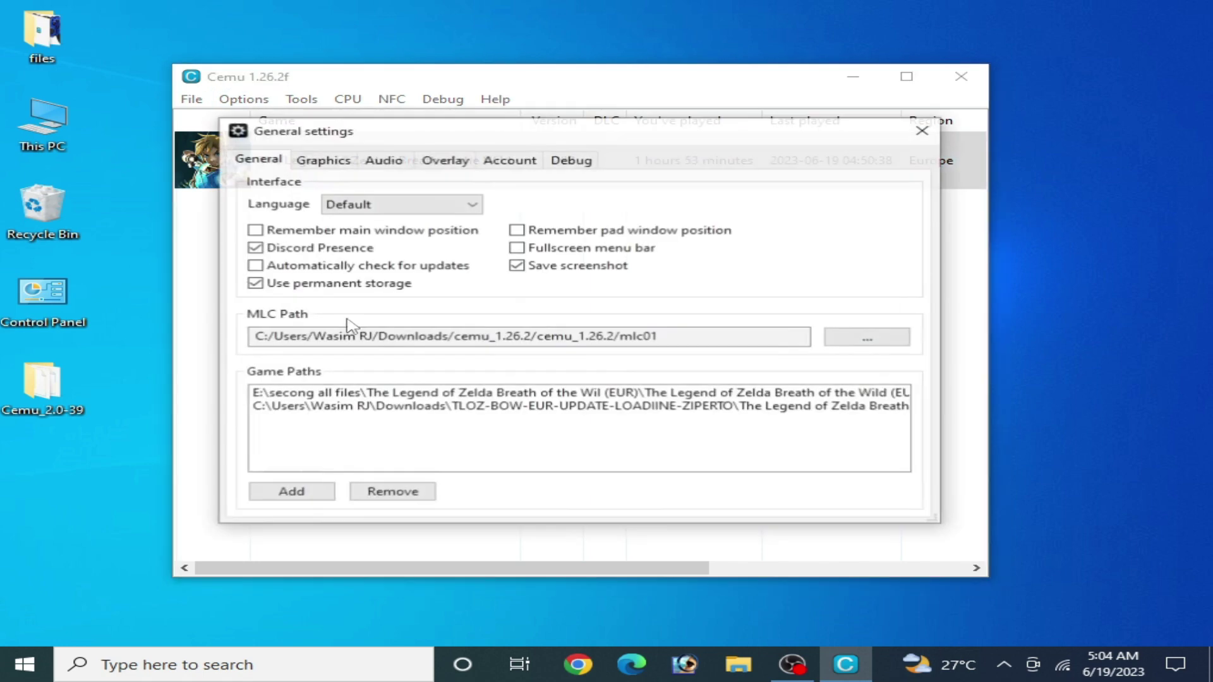
click(856, 338)
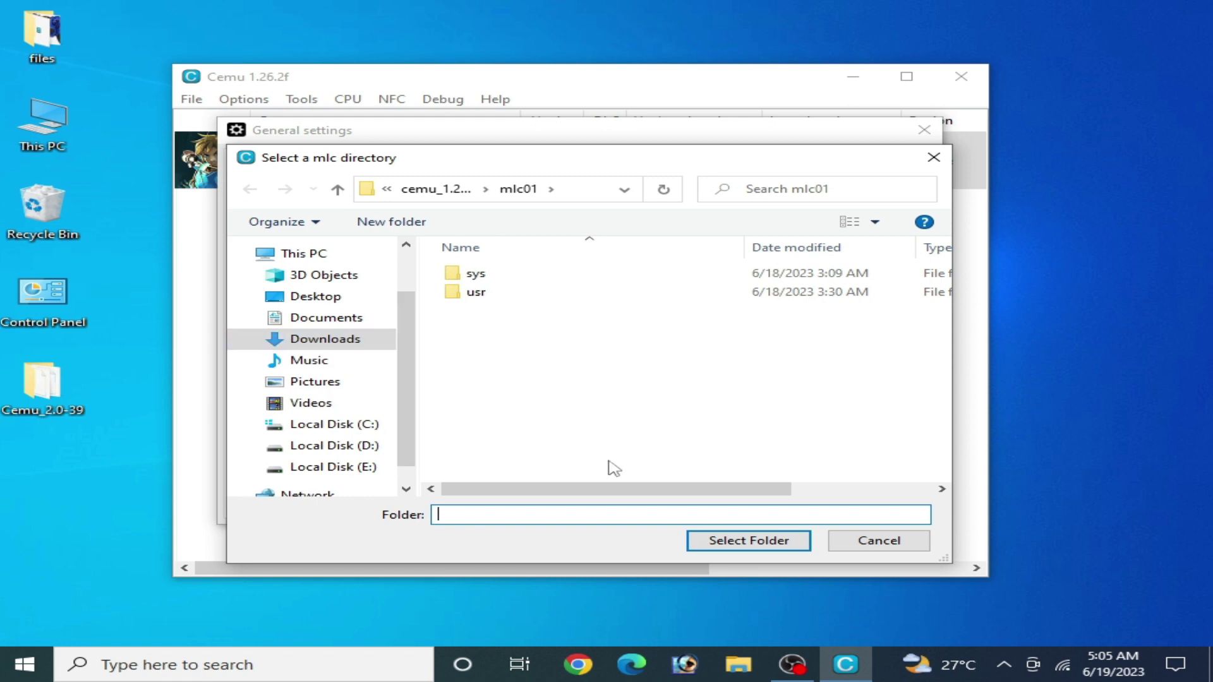
click(824, 538)
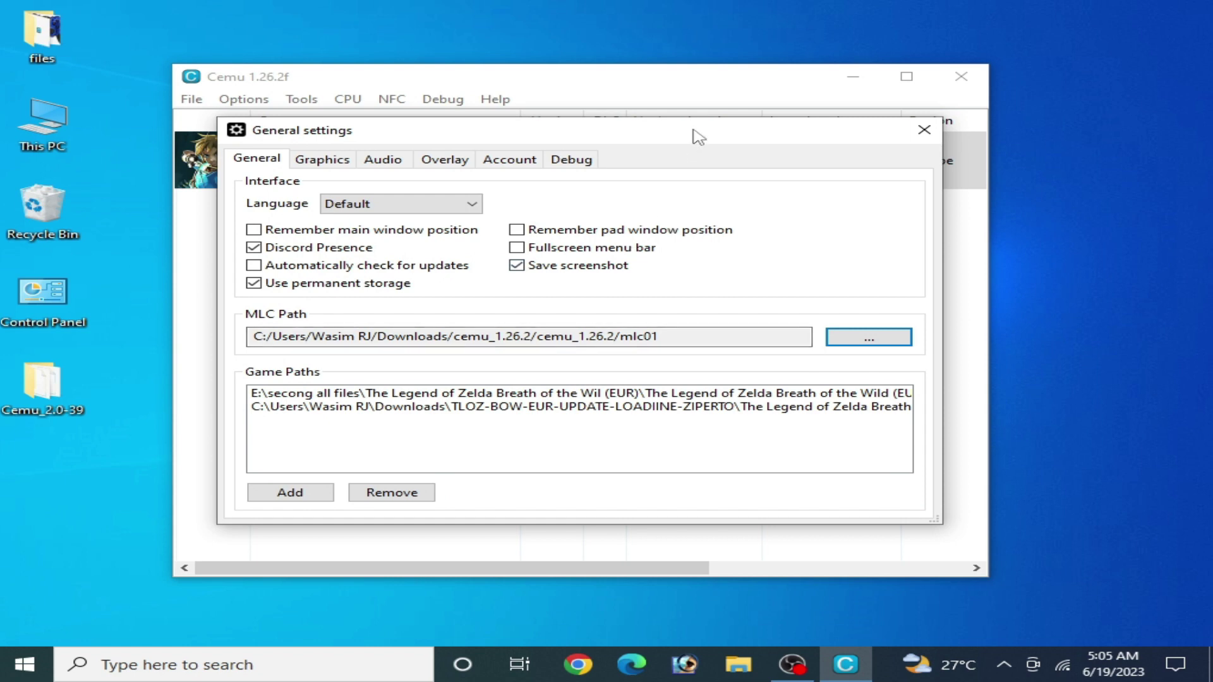
click(919, 137)
Locate Cemu's cemu_1.26.2 install folder via the shortcut's file location, then close Explorer
drag(773, 85, 715, 328)
right_click(700, 221)
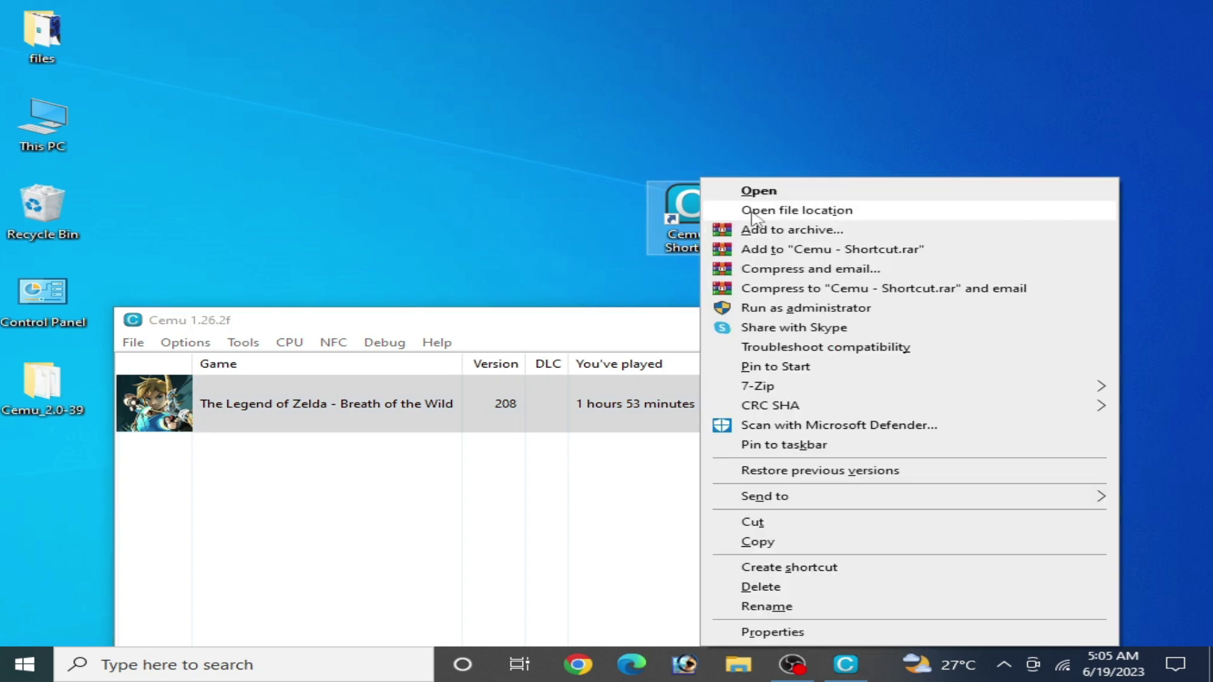
click(733, 209)
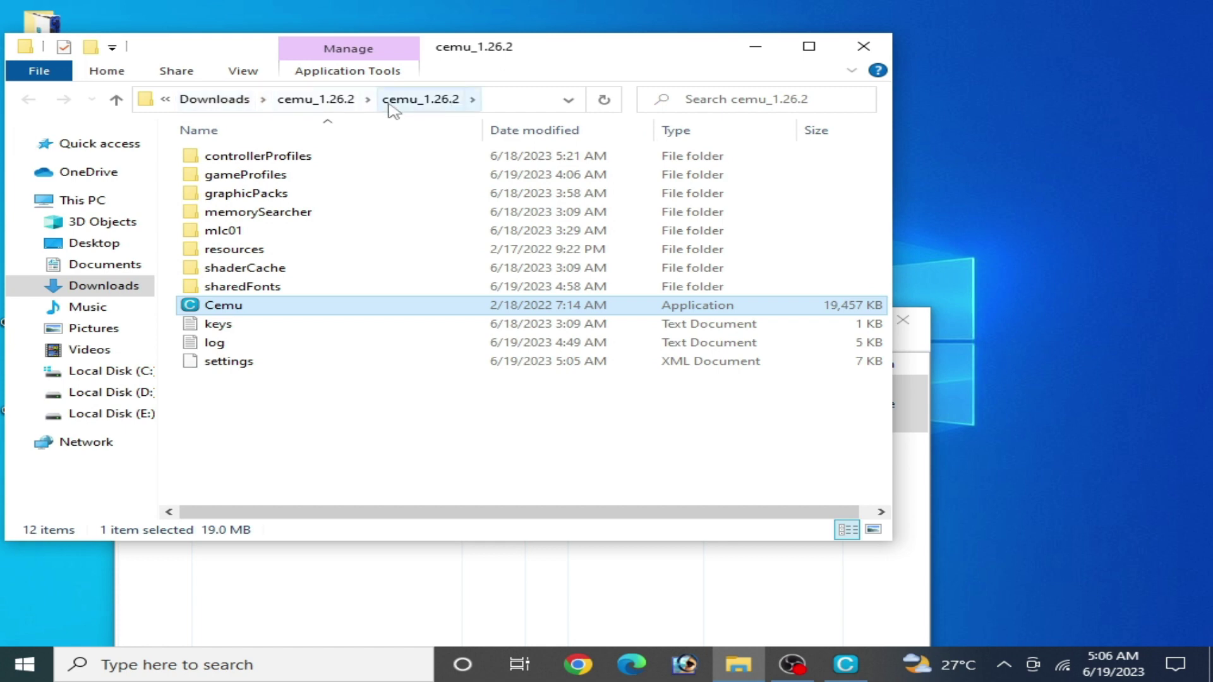
click(864, 46)
drag(726, 325, 737, 113)
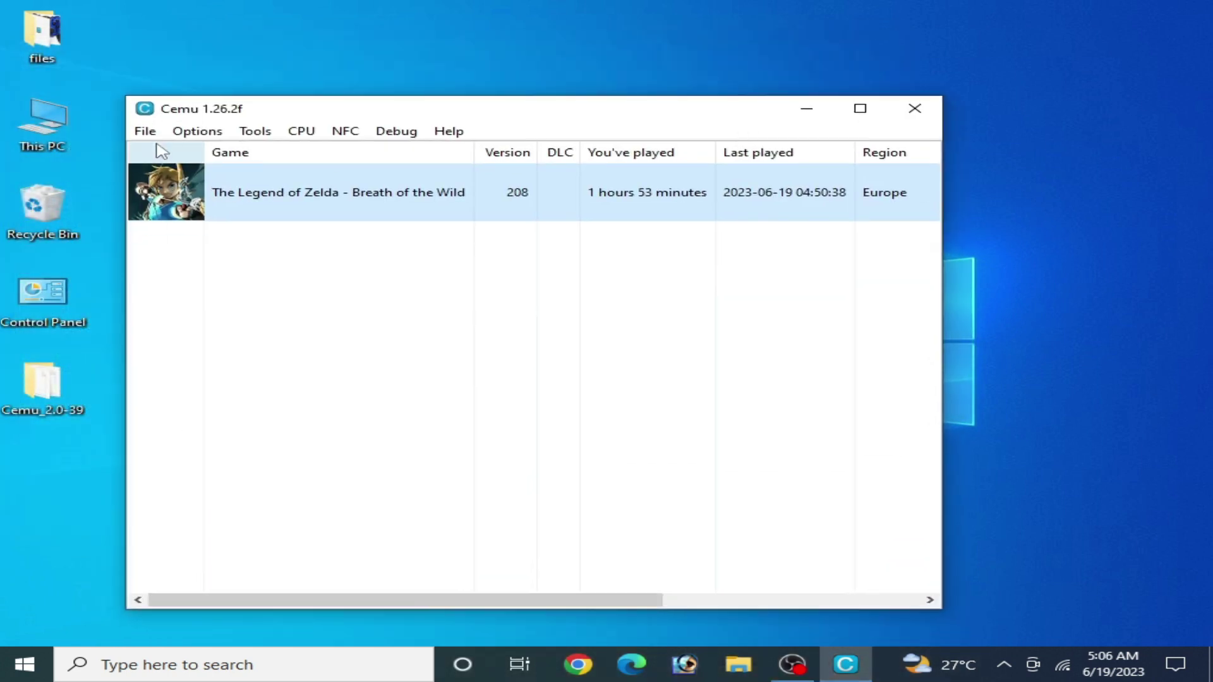
Set Cemu's MLC path to the cemu_1.26.2\mlc01 folder in General settings
click(197, 131)
click(263, 217)
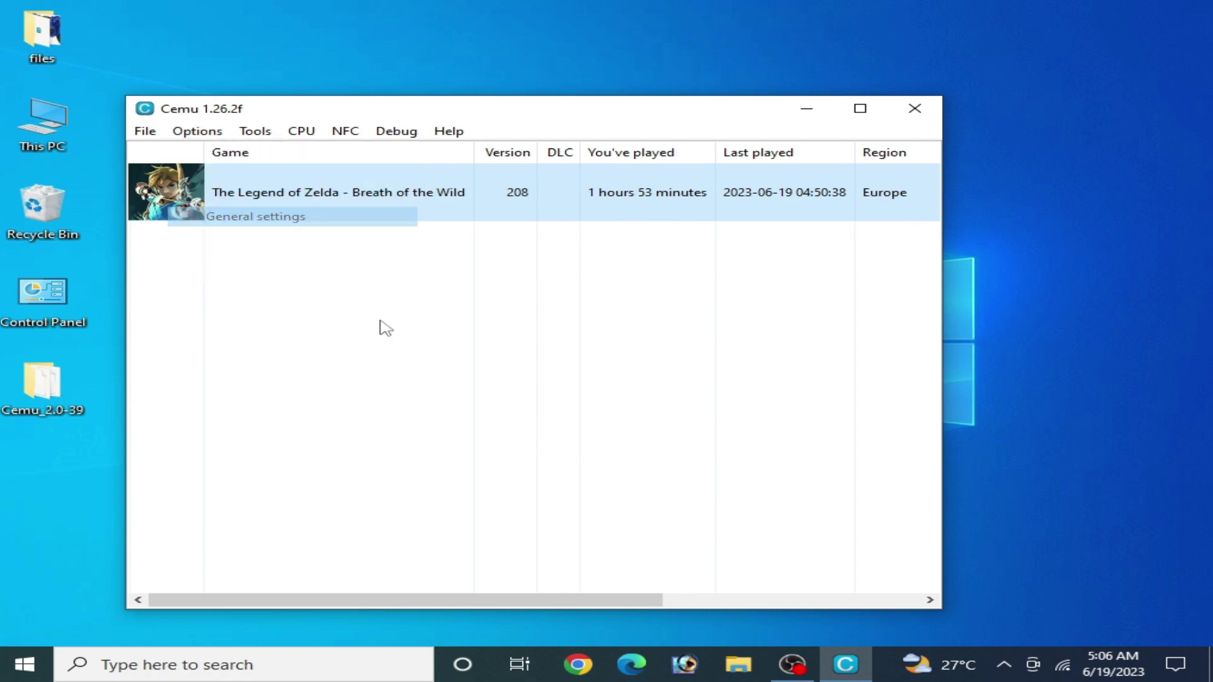
click(808, 373)
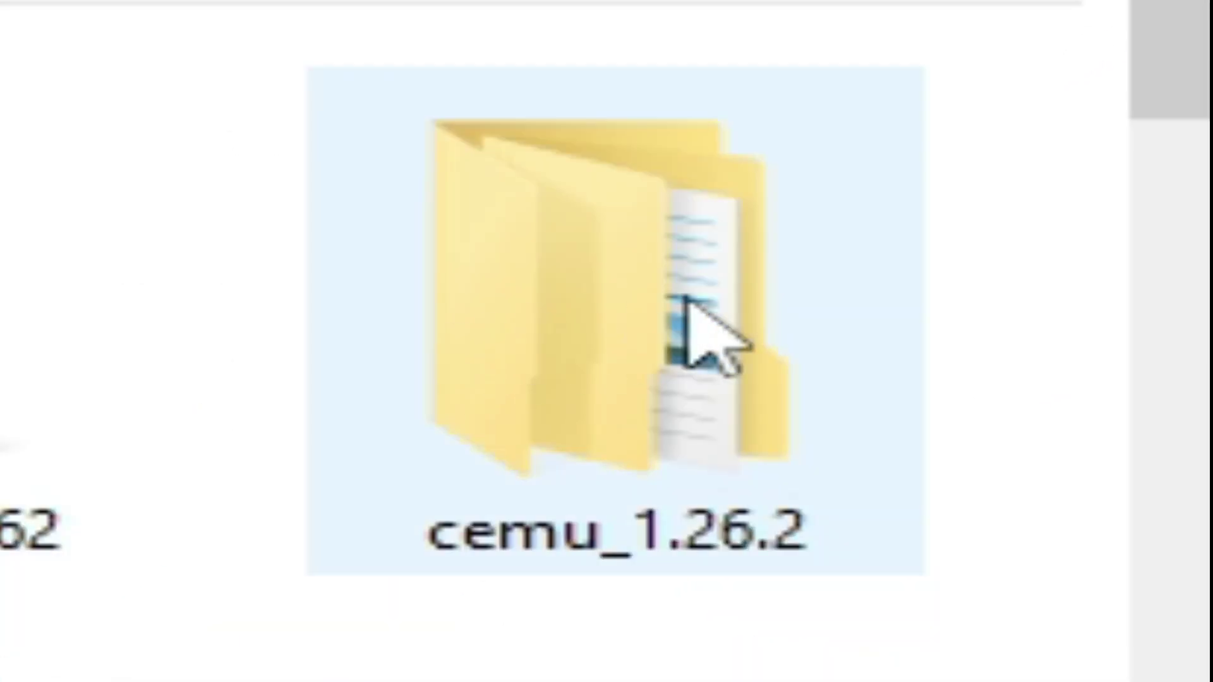
click(609, 357)
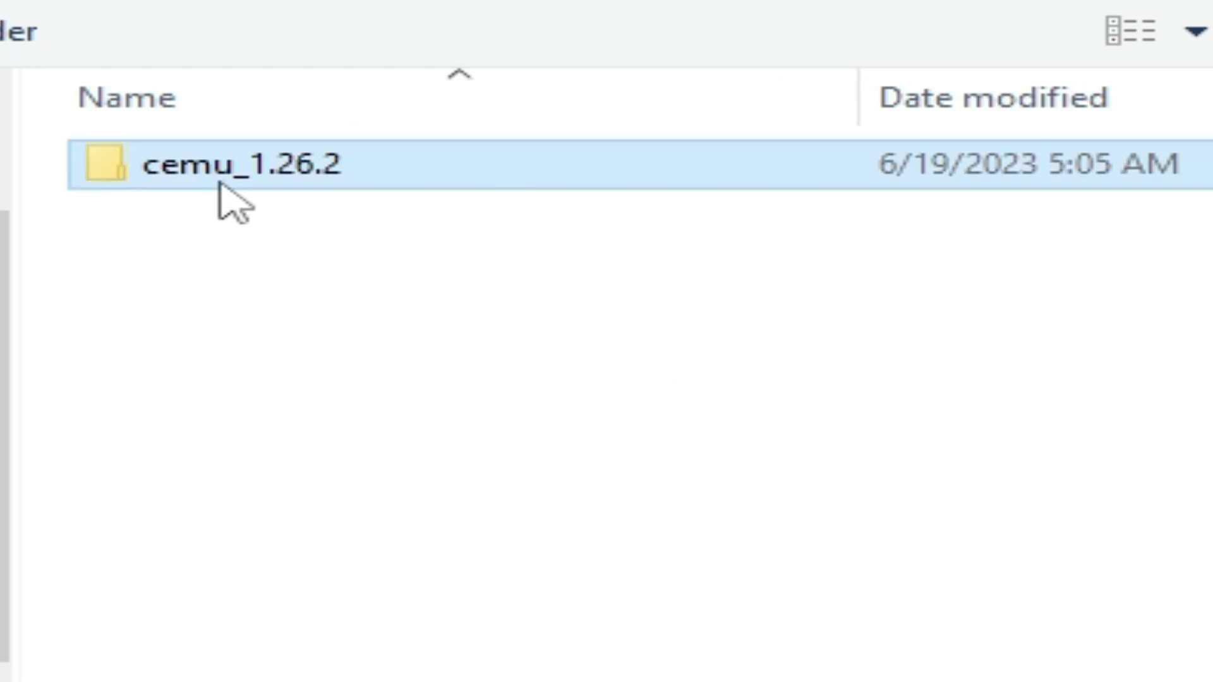
double_click(230, 198)
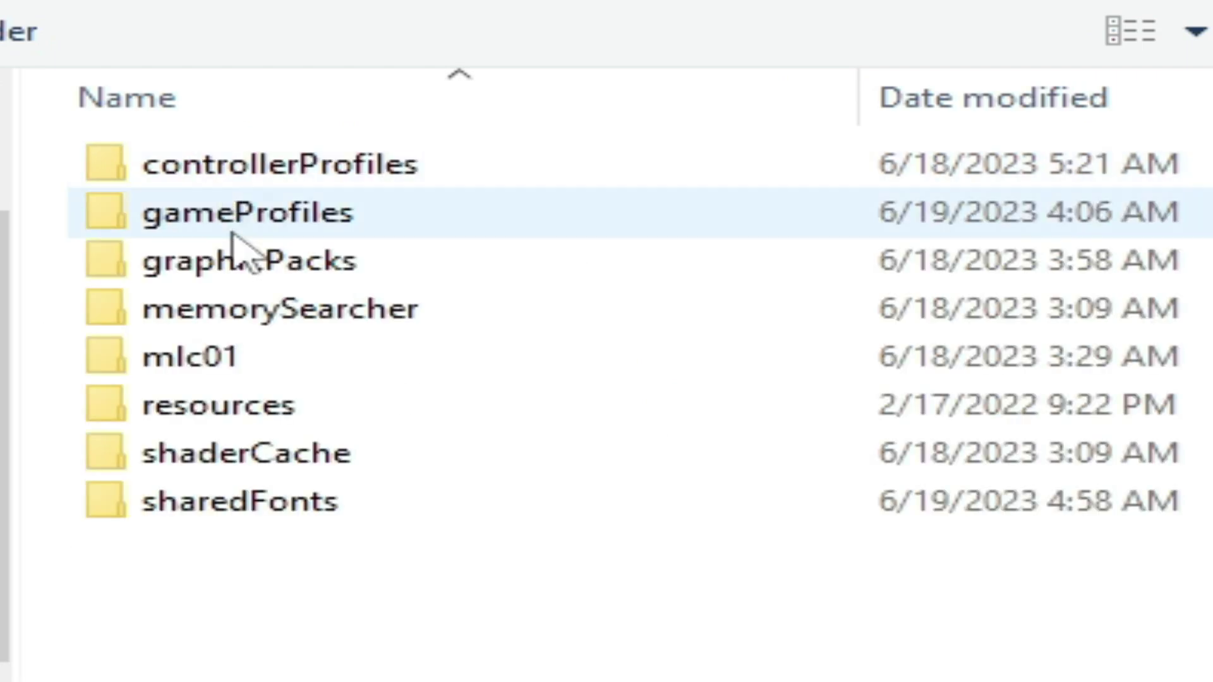
click(212, 371)
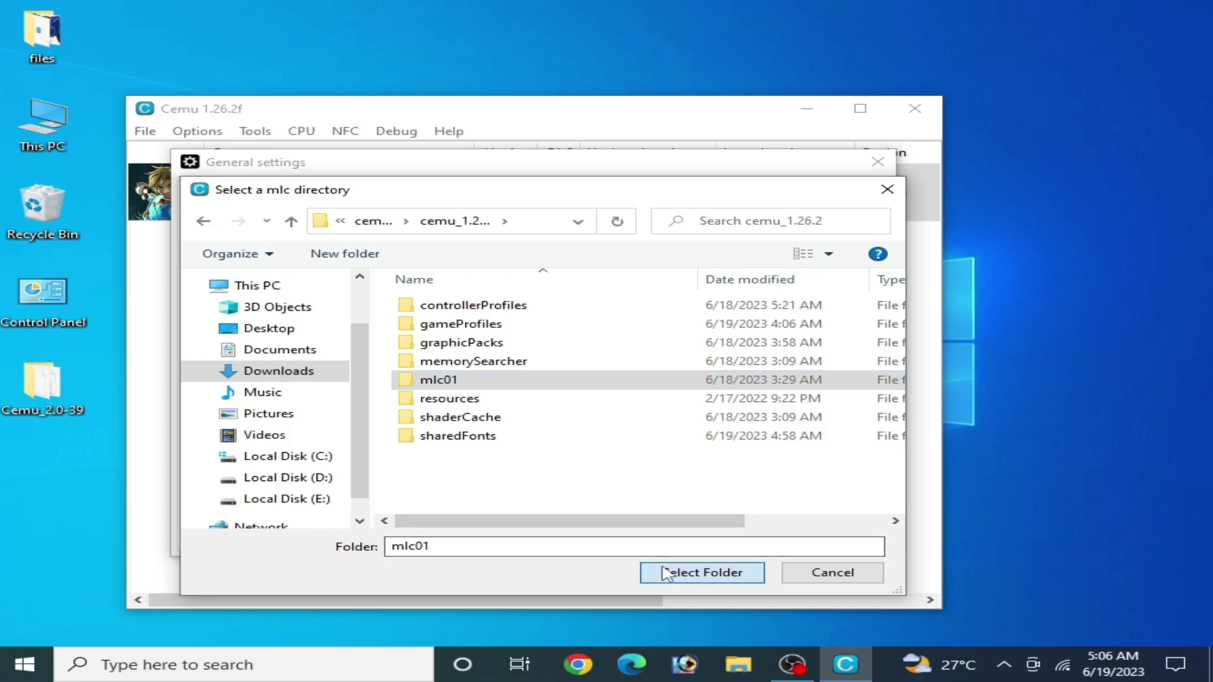
click(663, 570)
click(877, 162)
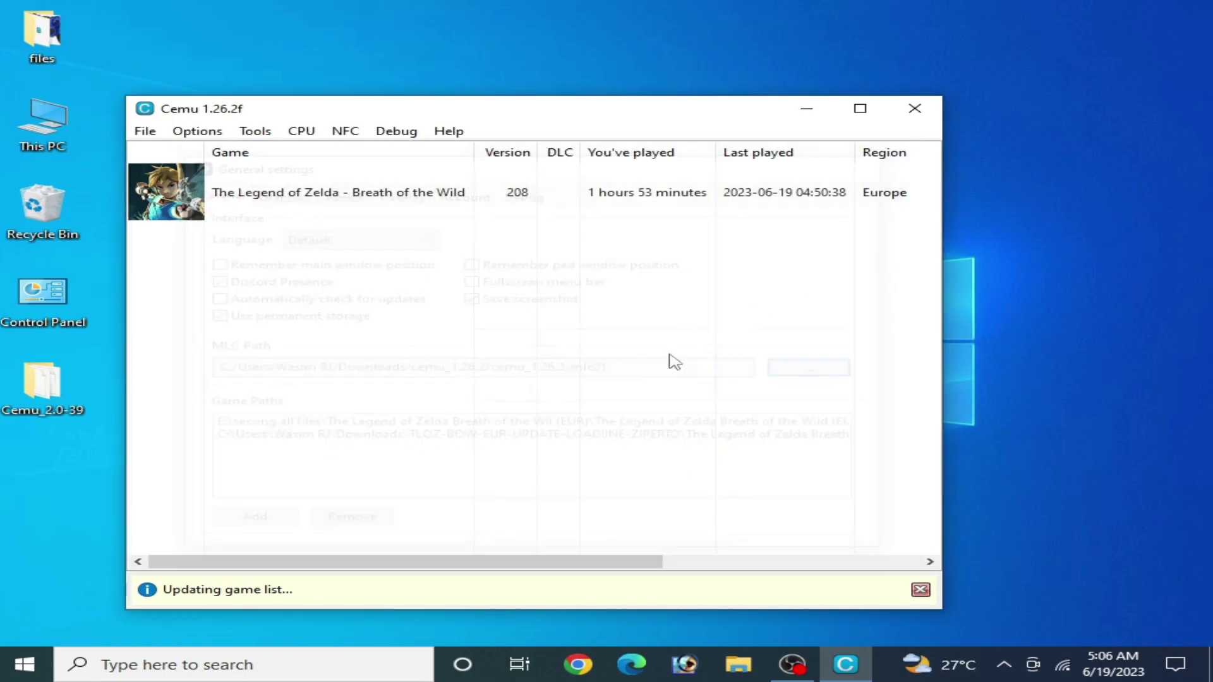
click(211, 130)
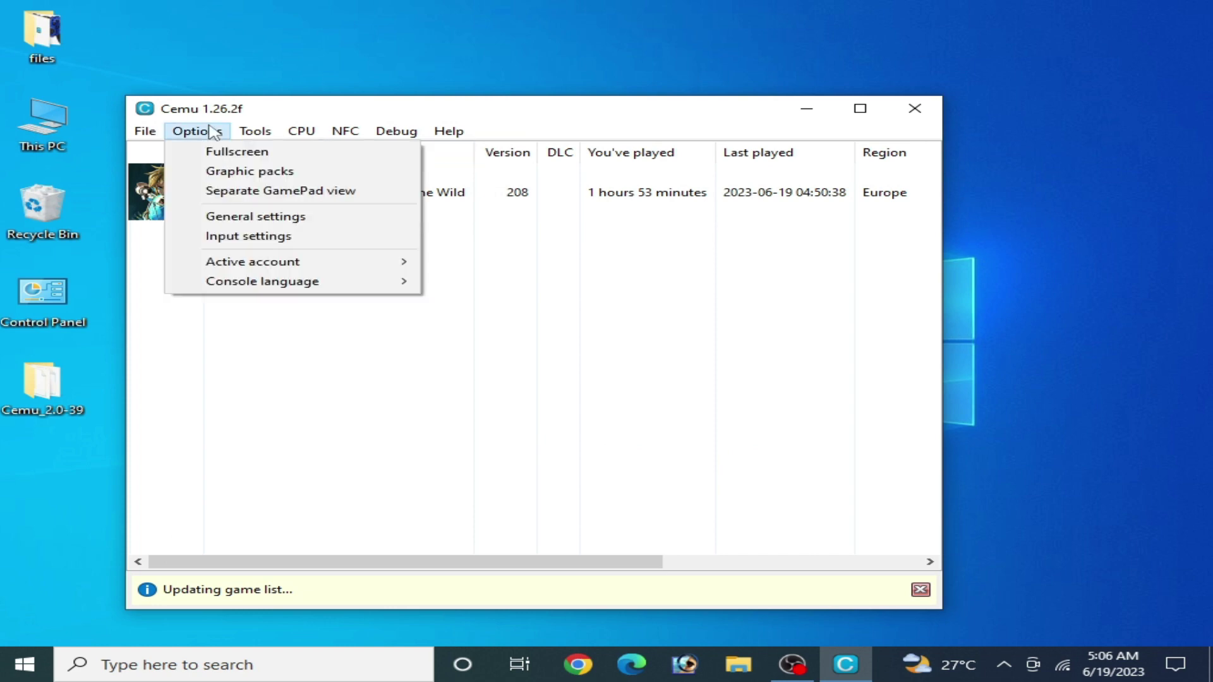
Check for the latest community graphic packs and acknowledge that no updates are available
click(249, 171)
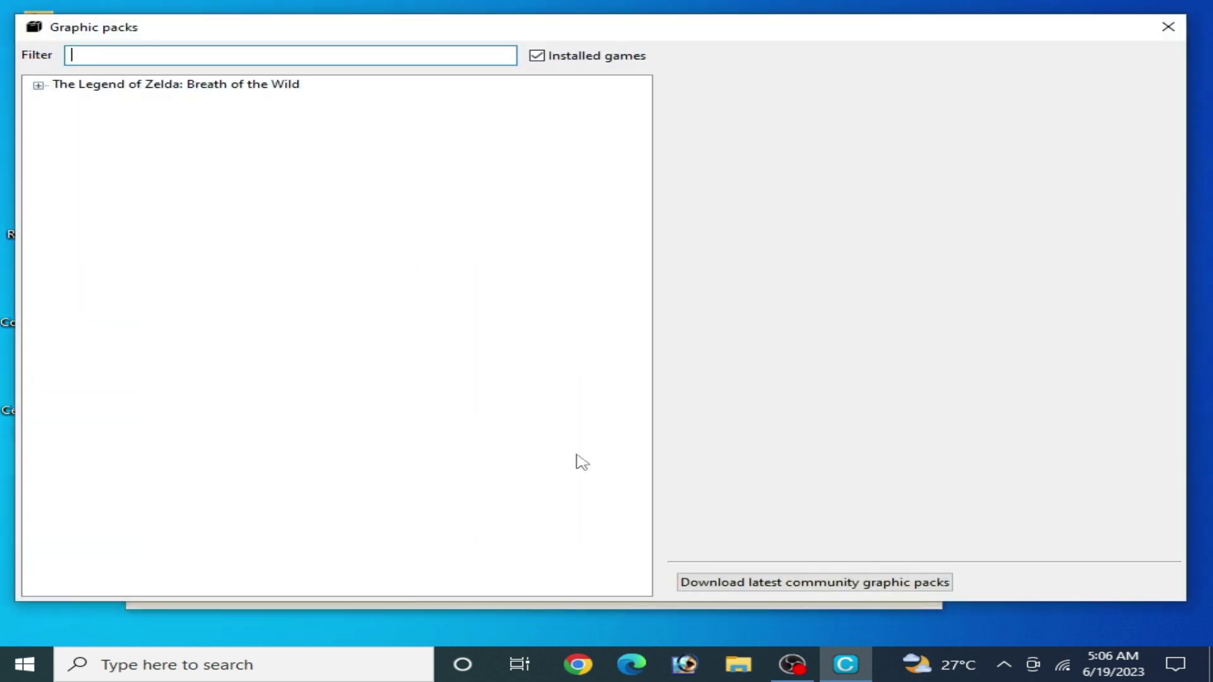
click(793, 583)
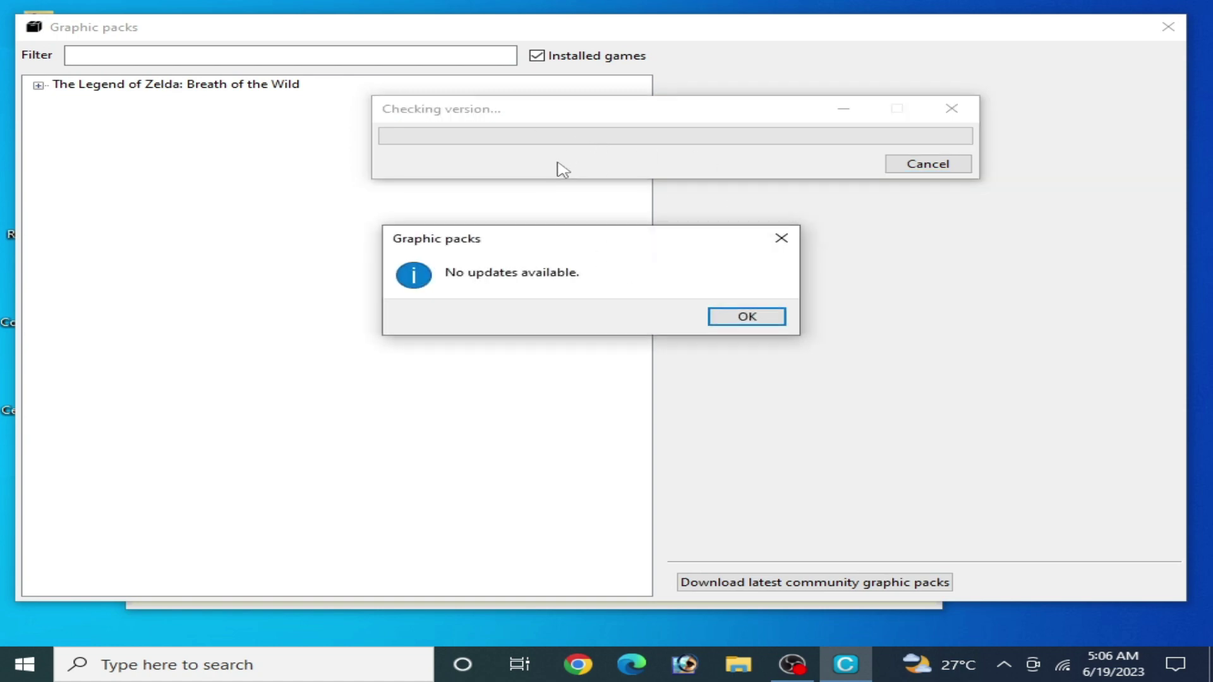
click(724, 316)
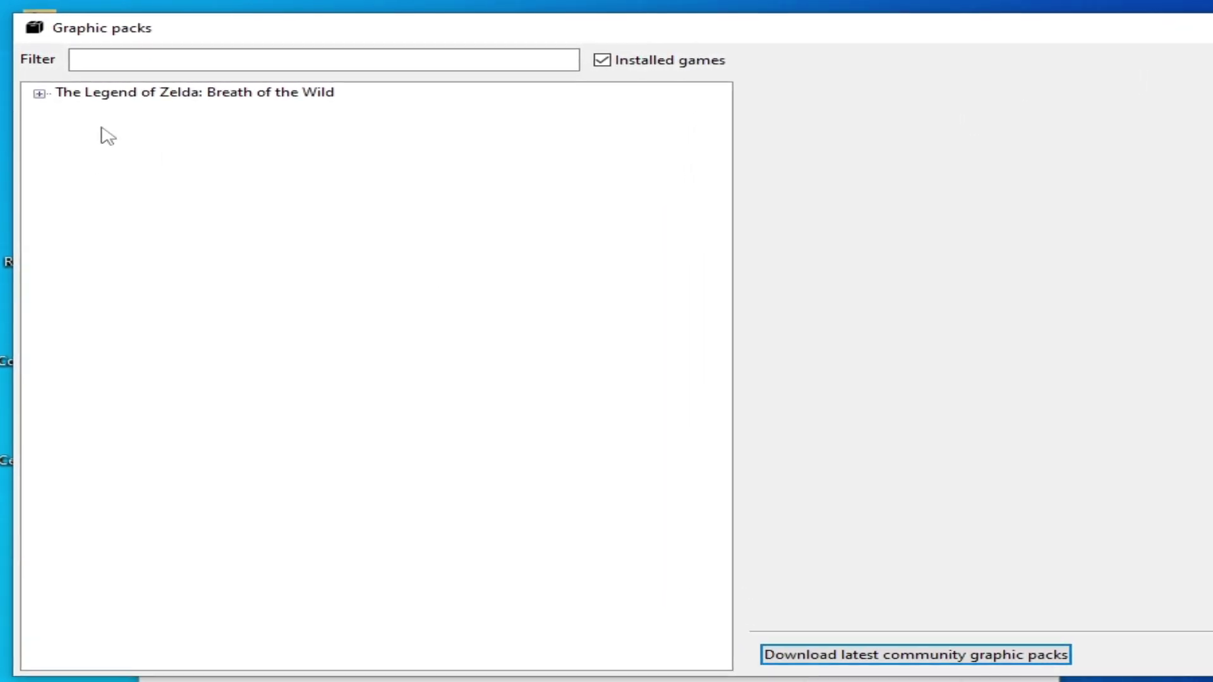
Untick Breath of the Wild's Graphics pack and expand its Workarounds list
click(39, 94)
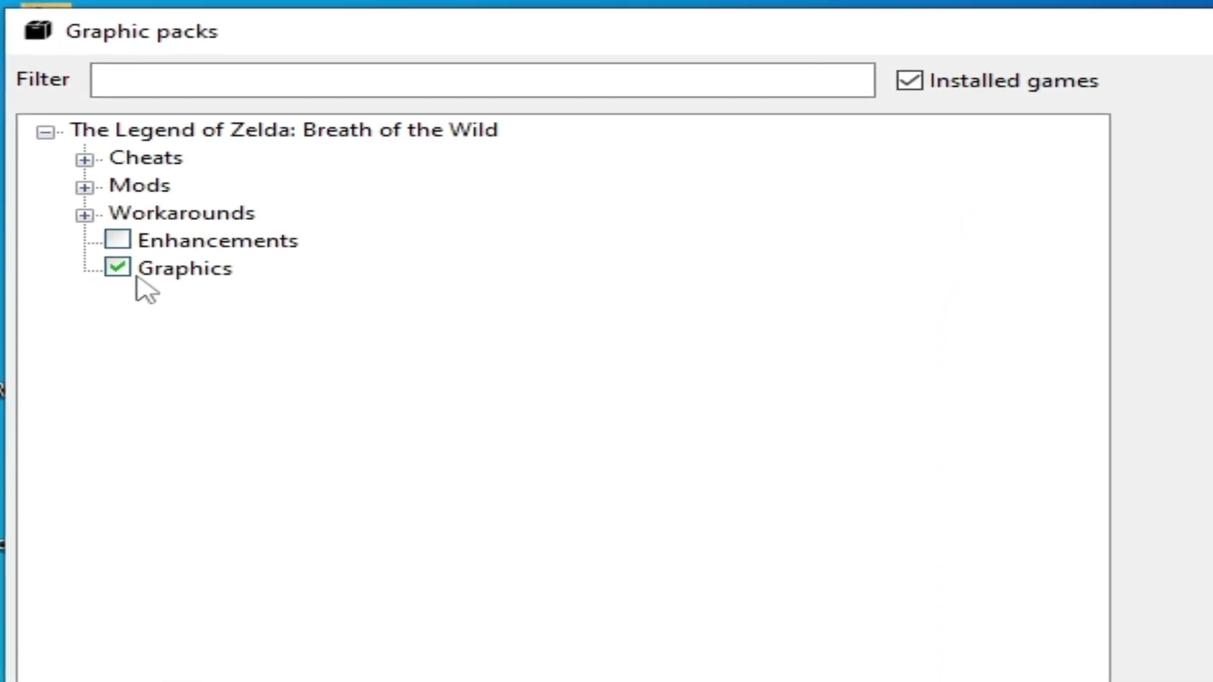
click(130, 260)
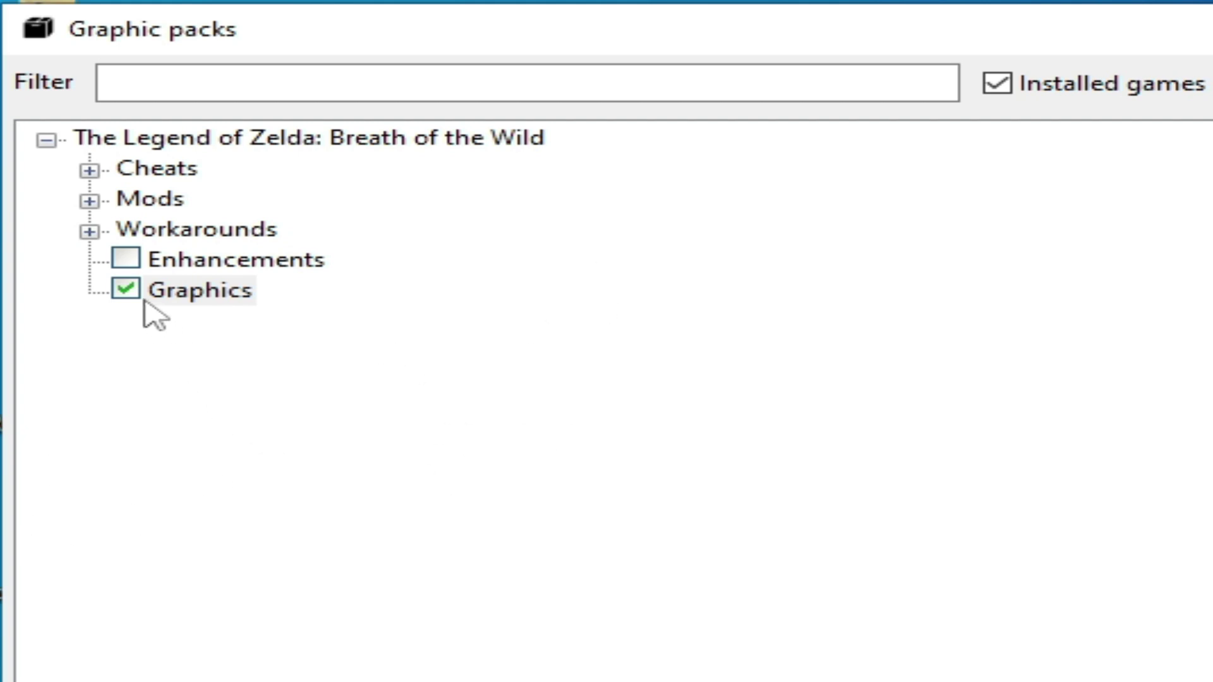
click(127, 289)
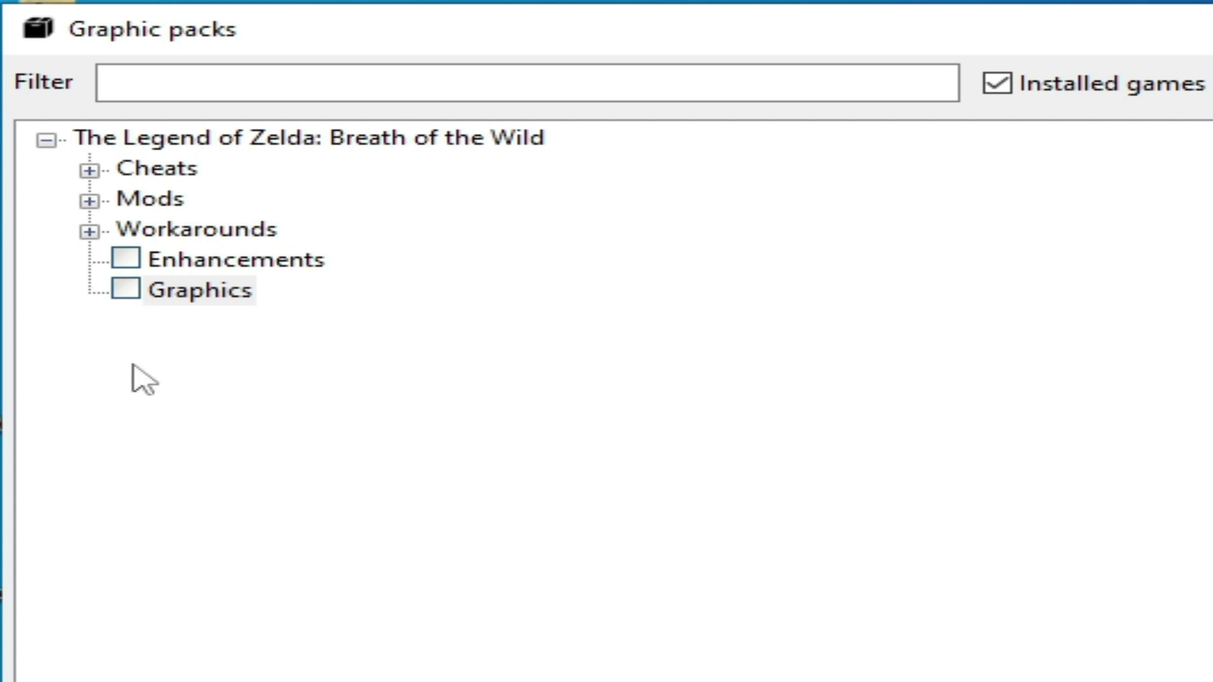
click(89, 231)
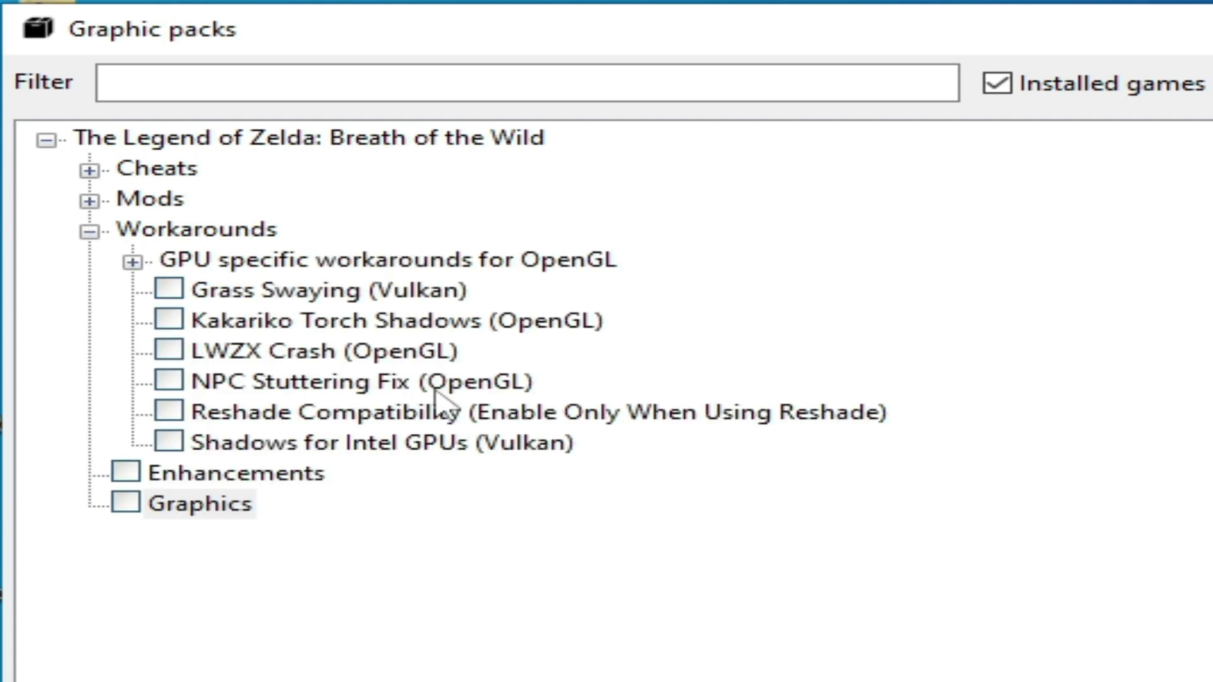
Enable NPC Stuttering Fix, Kakariko Torch Shadows, LWZX Crash and AMD: Shader Crash, then select FPS++ under Mods
click(170, 381)
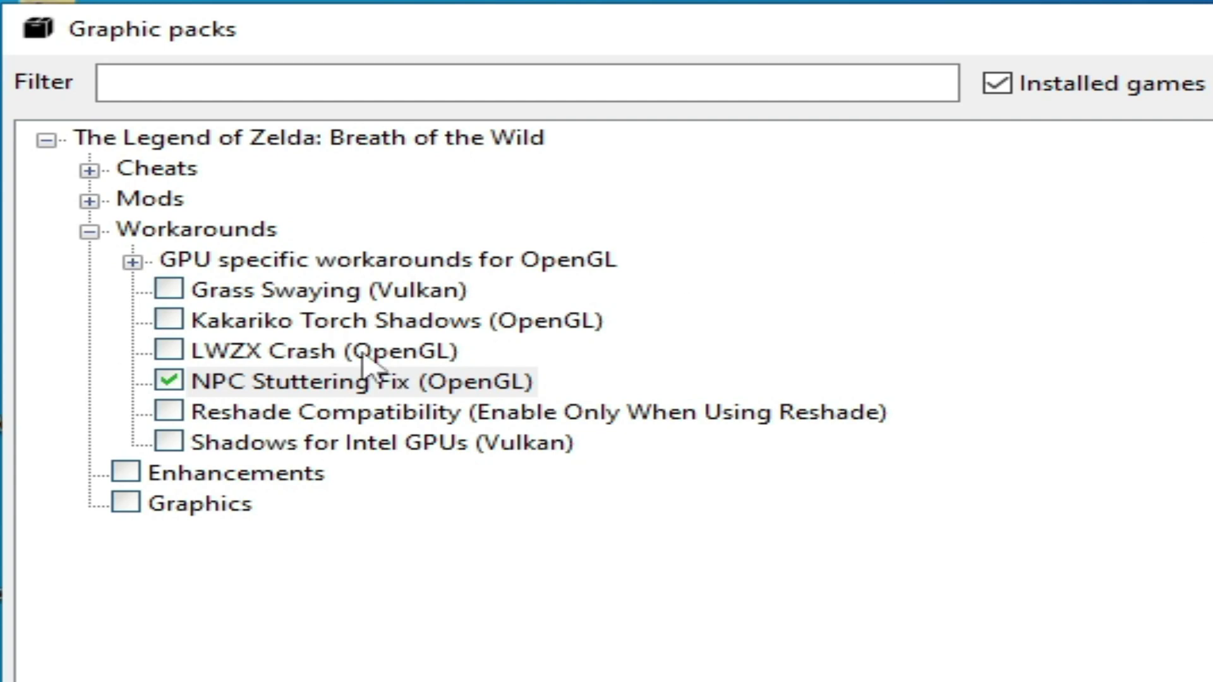
click(168, 321)
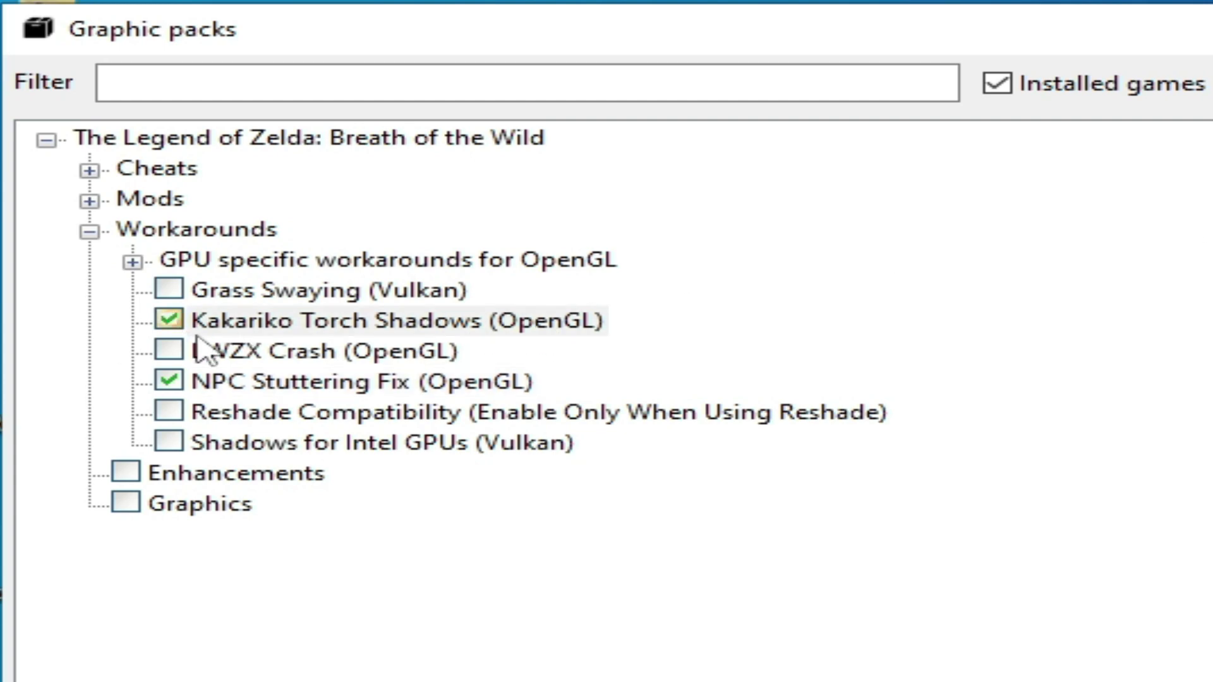
click(169, 353)
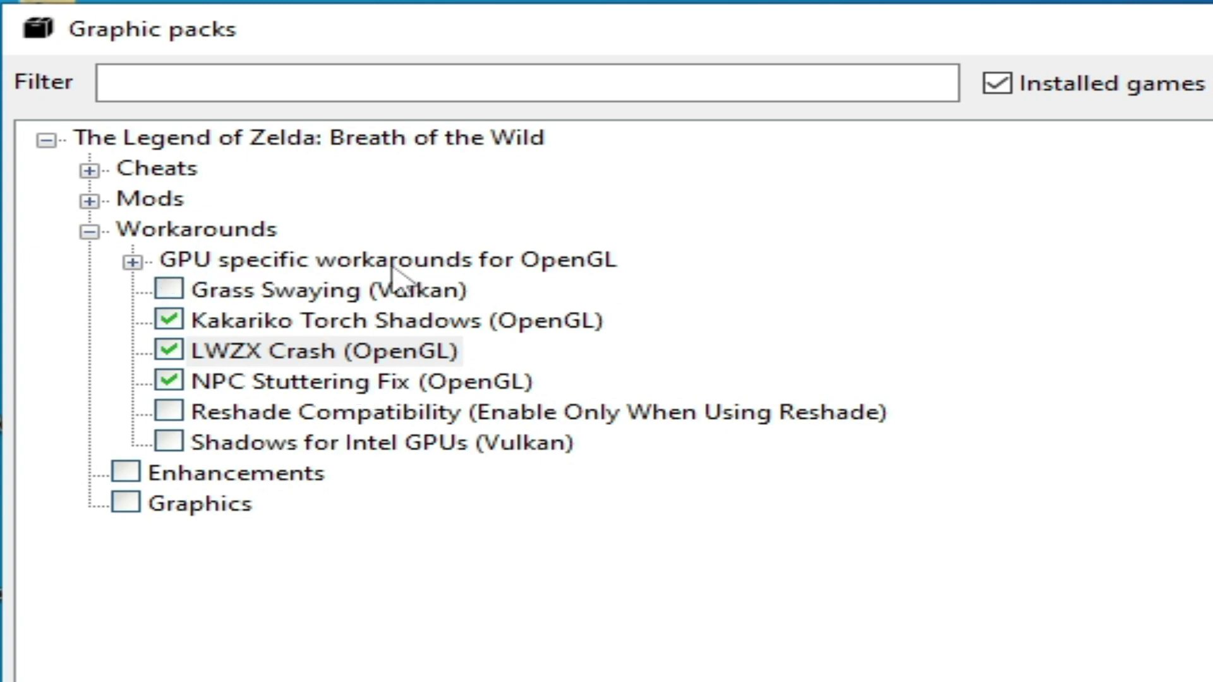
click(132, 262)
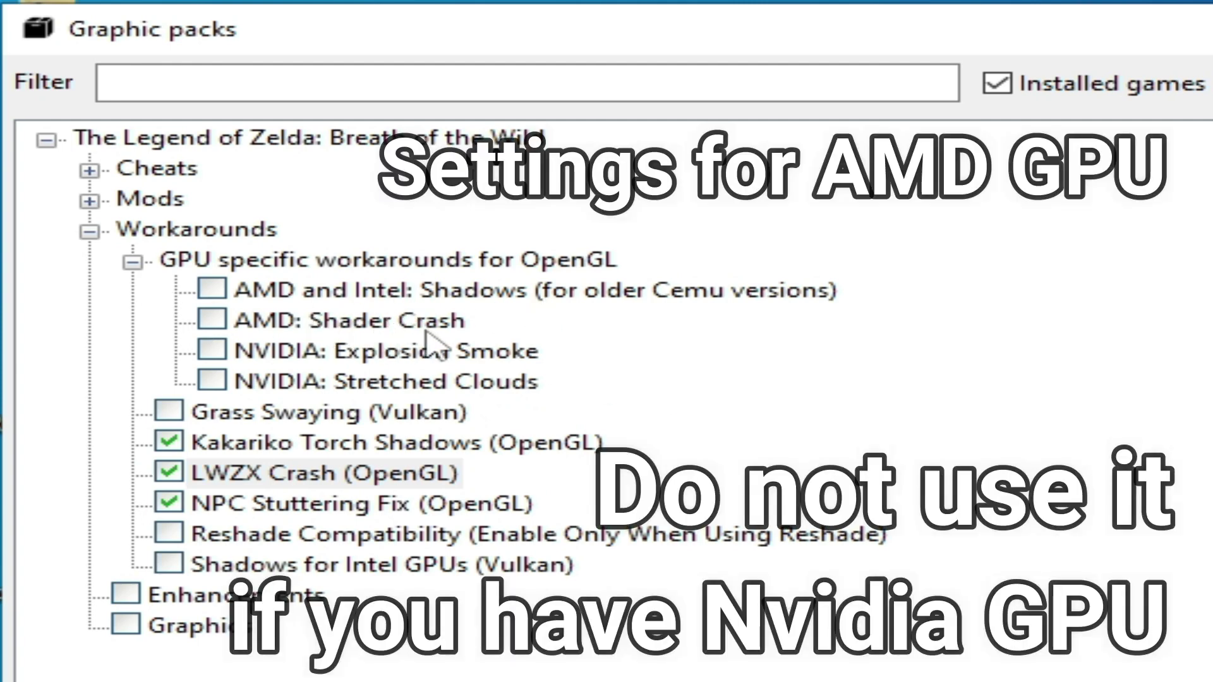
click(220, 325)
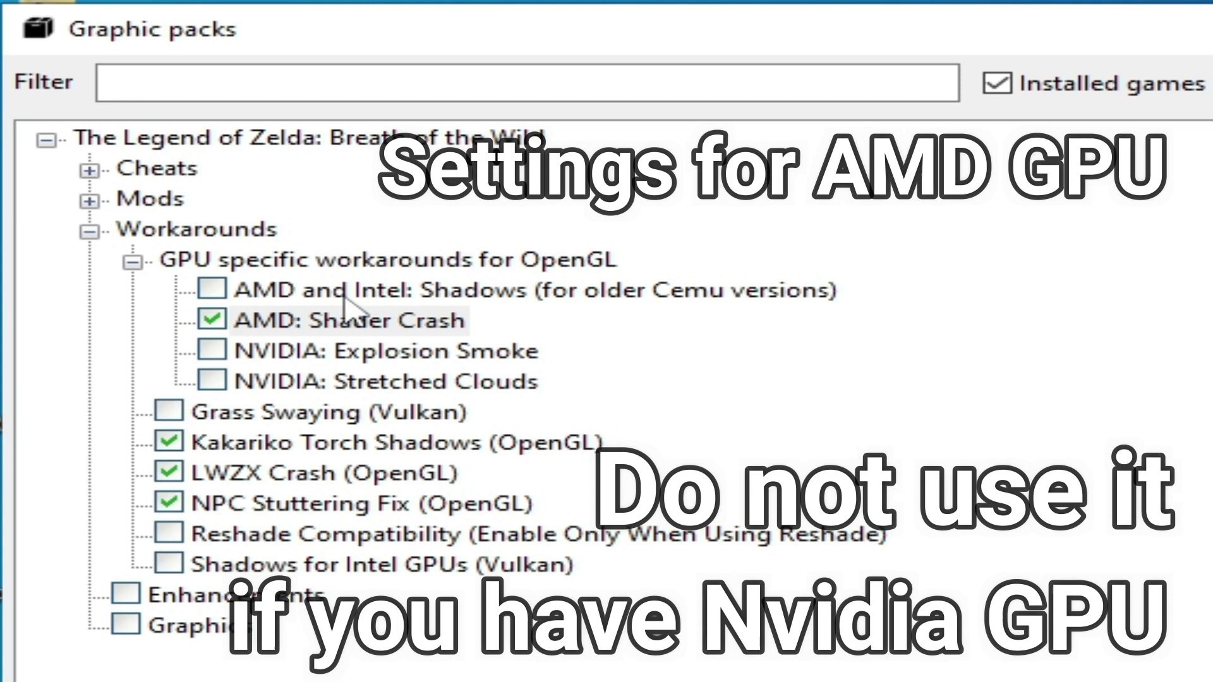
click(221, 290)
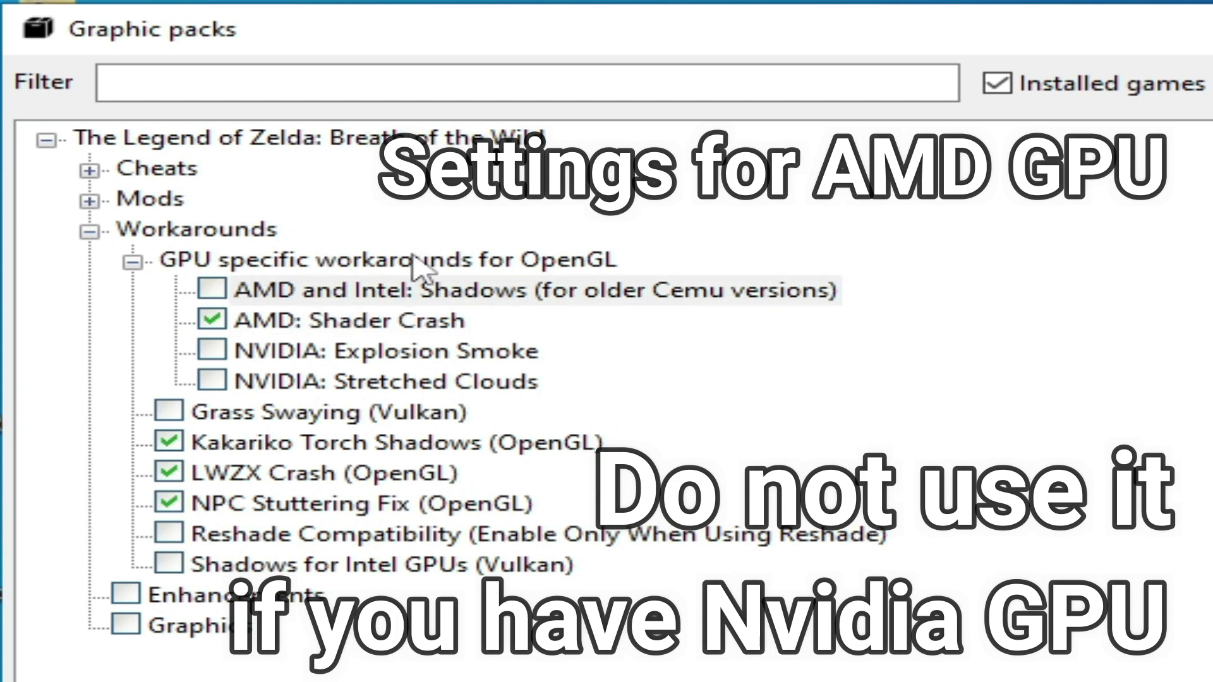
click(89, 200)
click(171, 417)
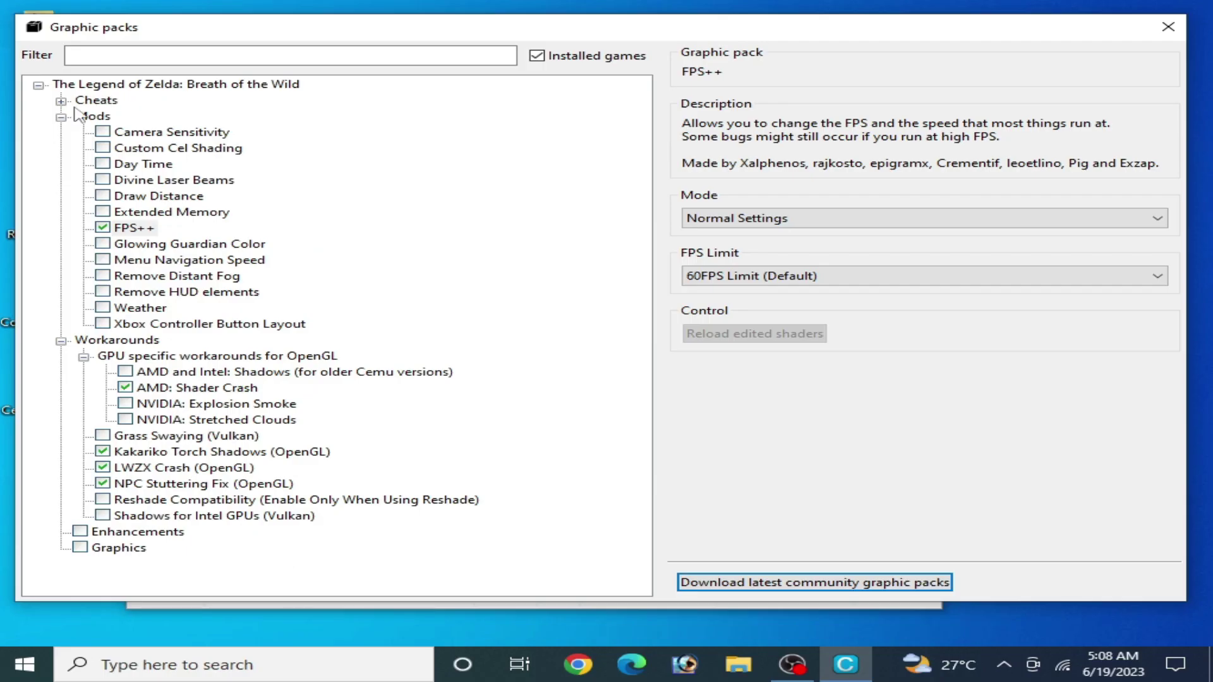
Close the Graphic packs window to get back to the Breath of the Wild game list
click(1168, 27)
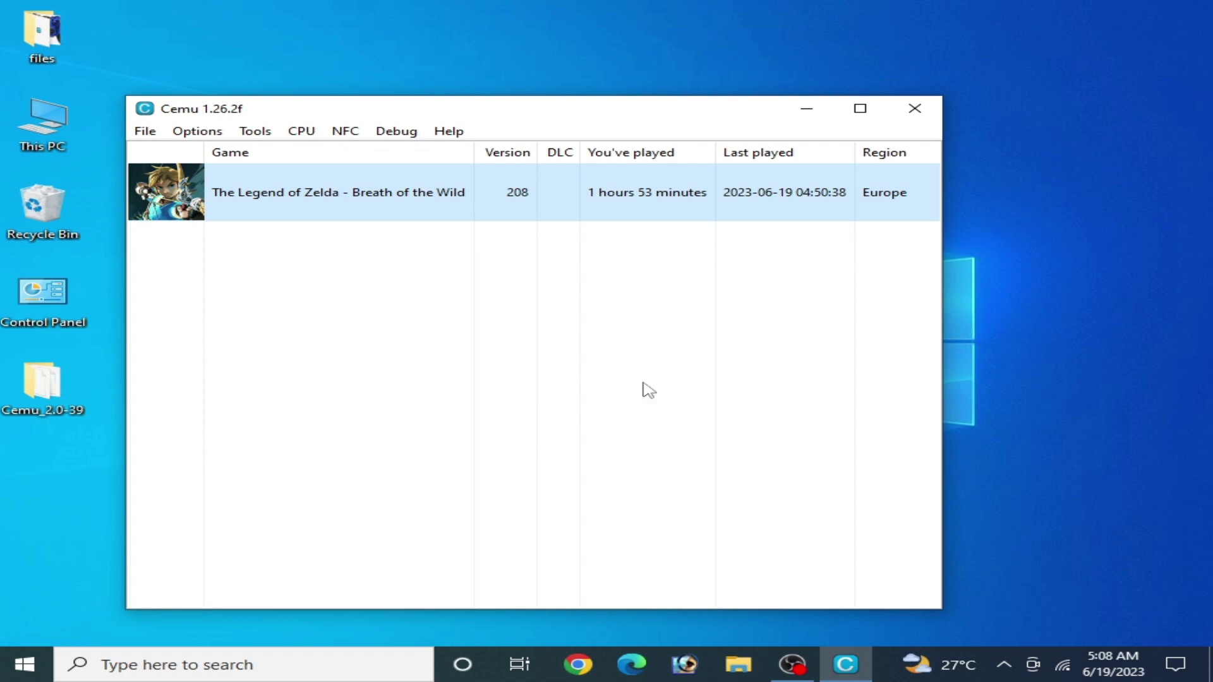
Launch the NVIDIA Control Panel from the desktop's right-click menu
right_click(1005, 325)
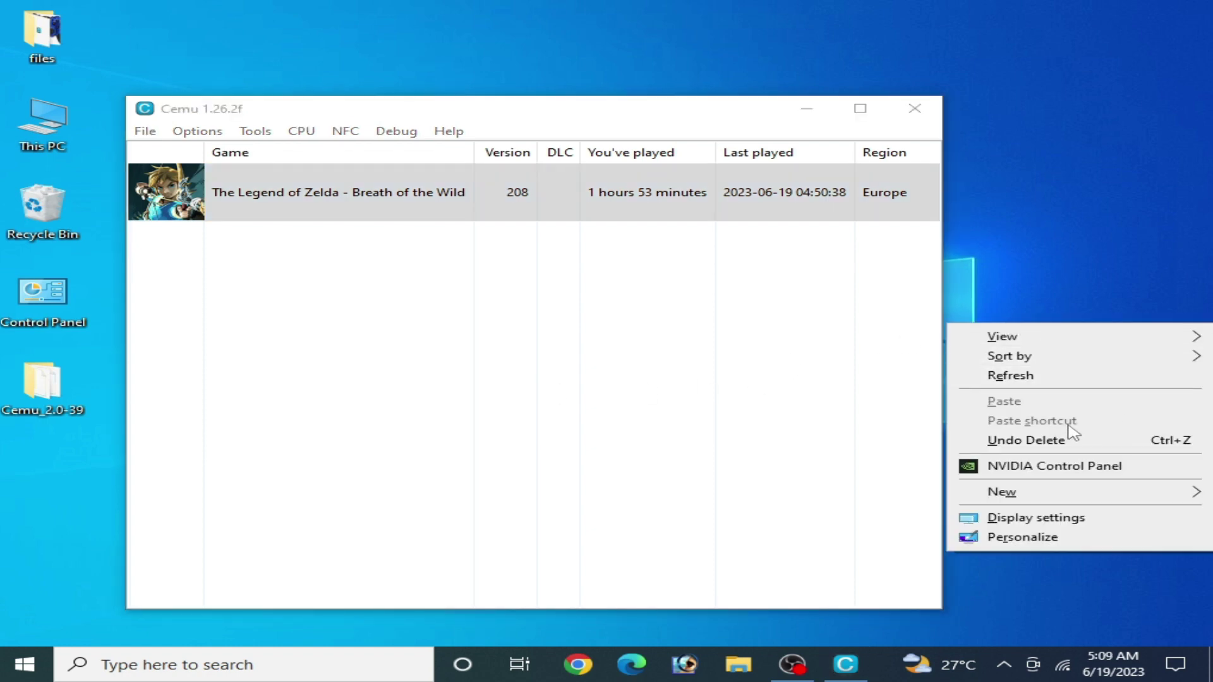
click(1046, 469)
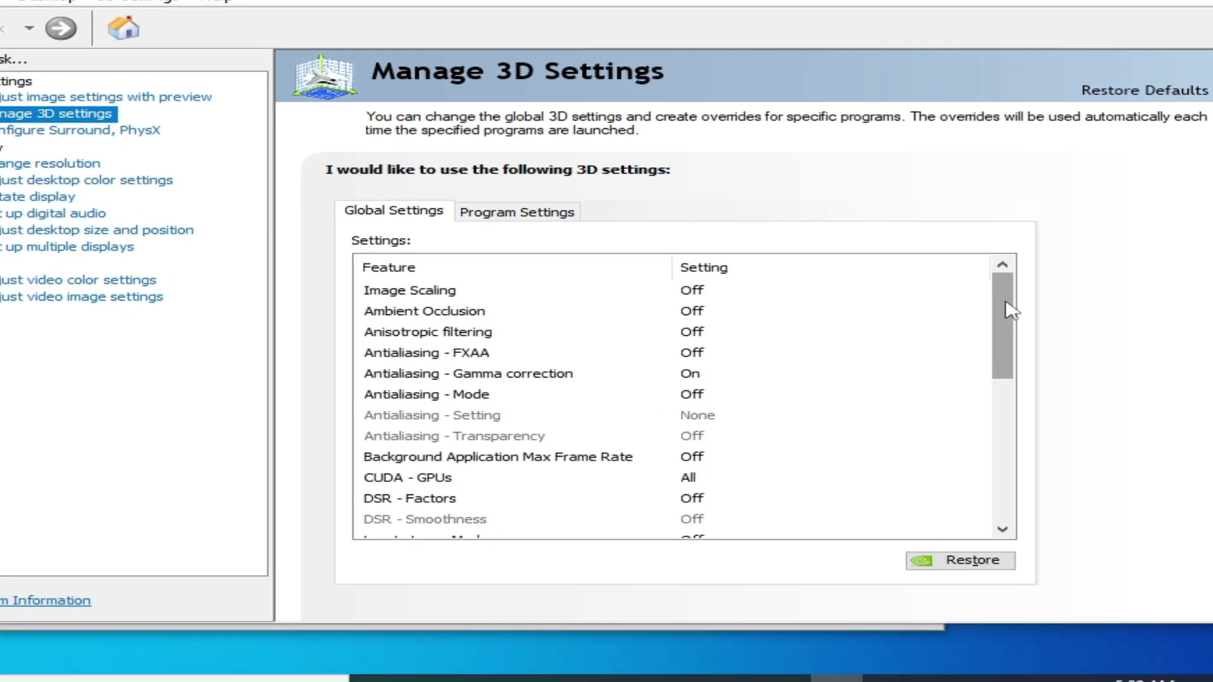
Set OpenGL GDI compatibility to Prefer performance and OpenGL rendering GPU to NVIDIA GeForce GTX 750
drag(994, 329, 1006, 374)
drag(1042, 319, 1041, 344)
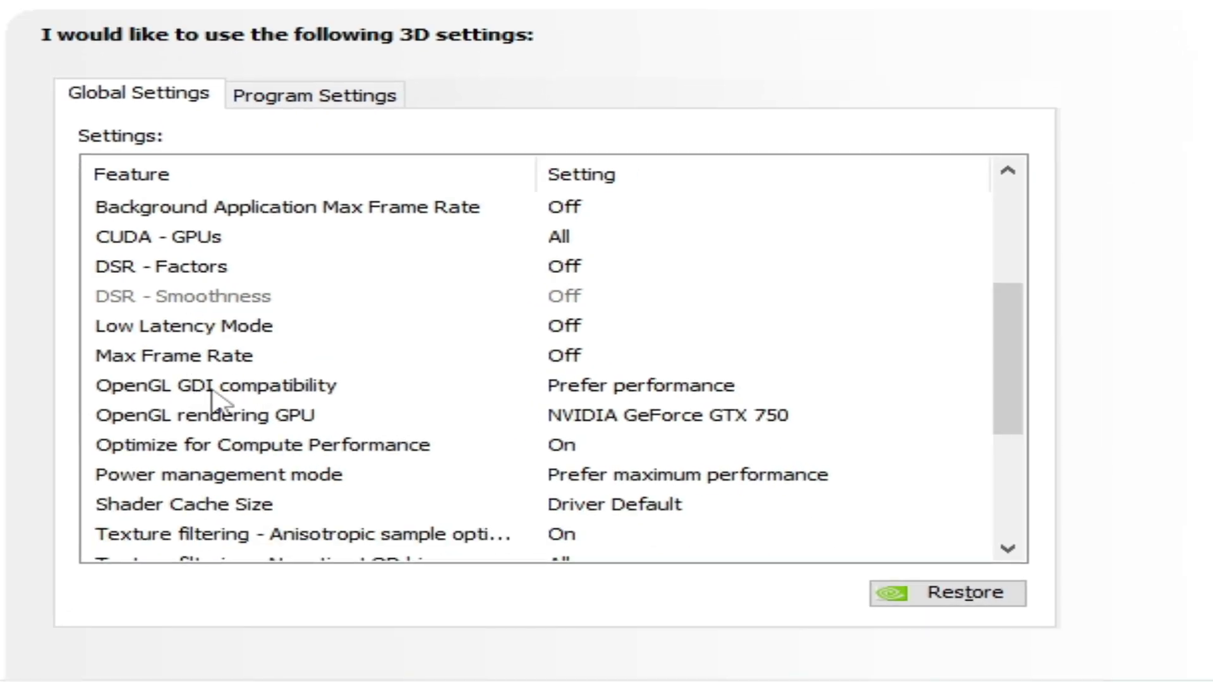
click(622, 395)
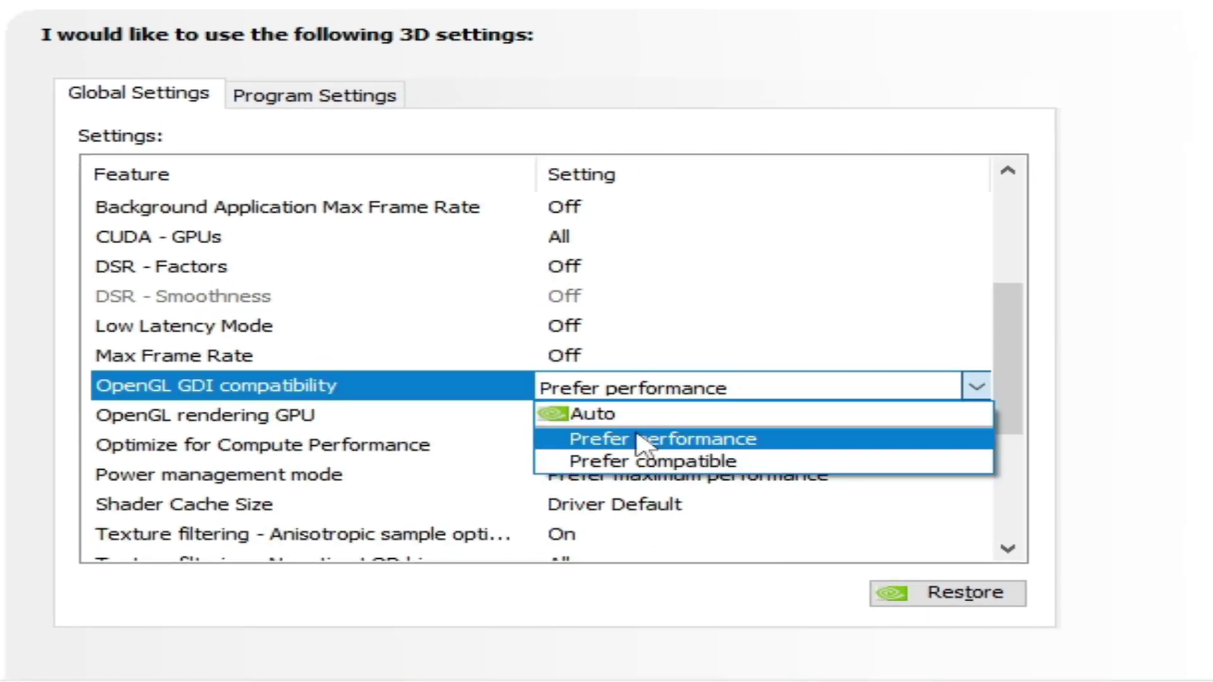
click(647, 440)
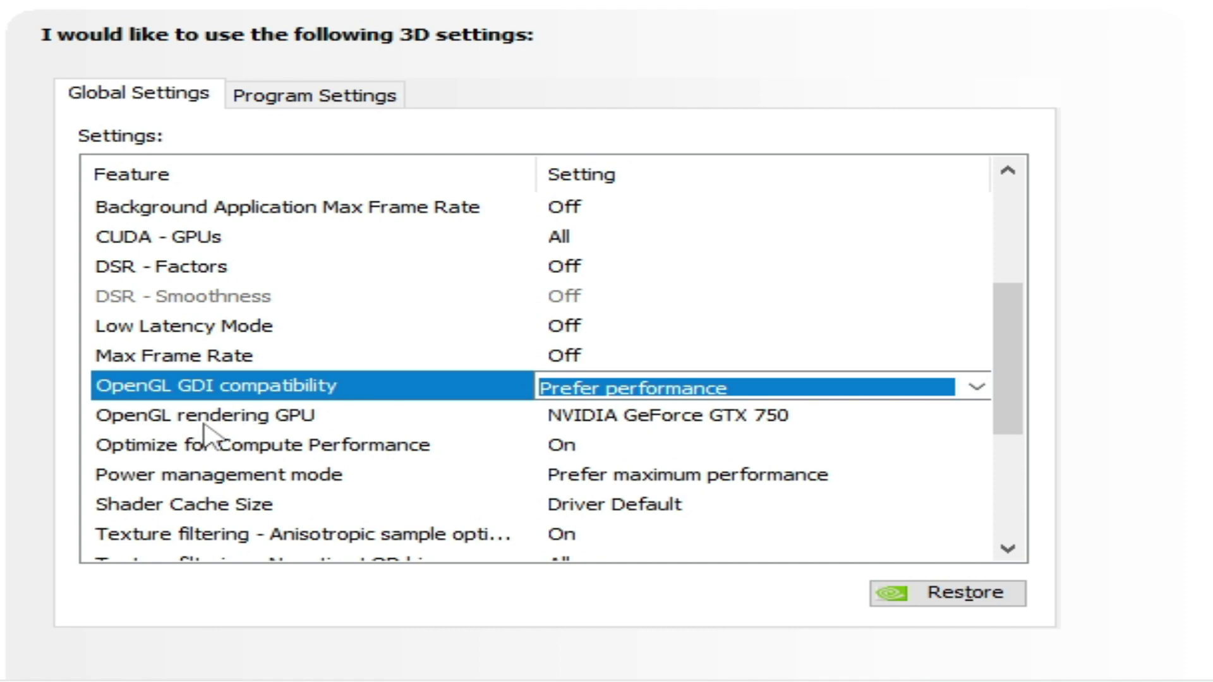
click(638, 422)
click(638, 422)
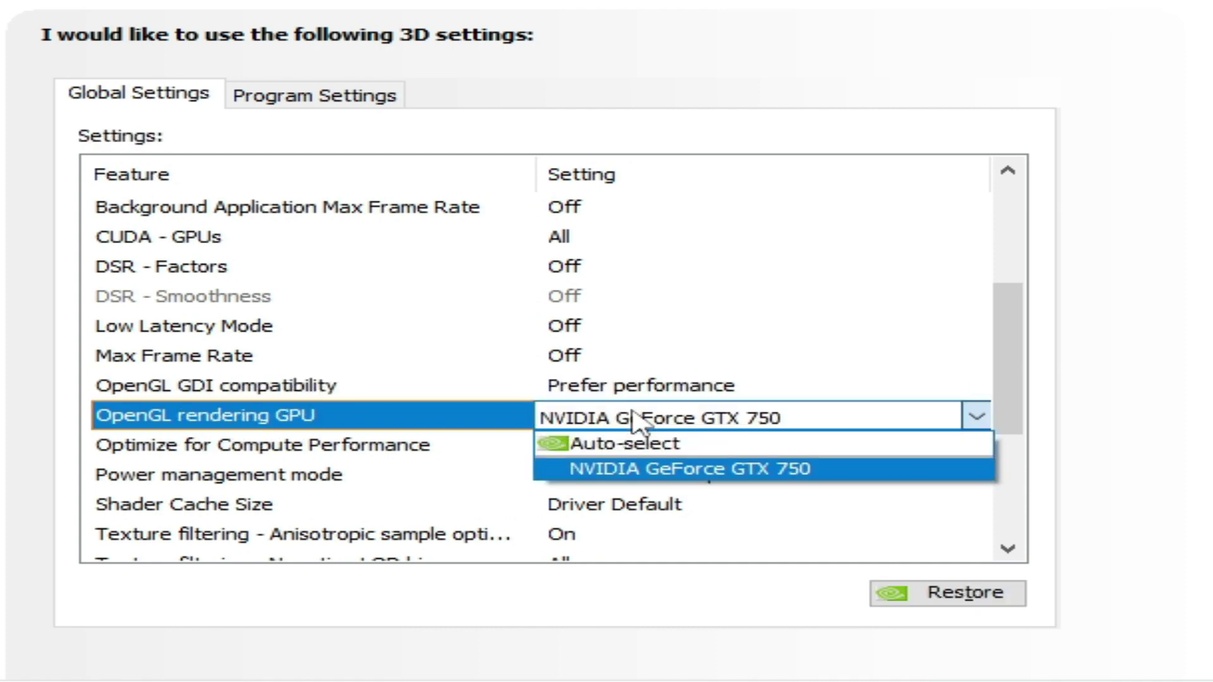
click(632, 468)
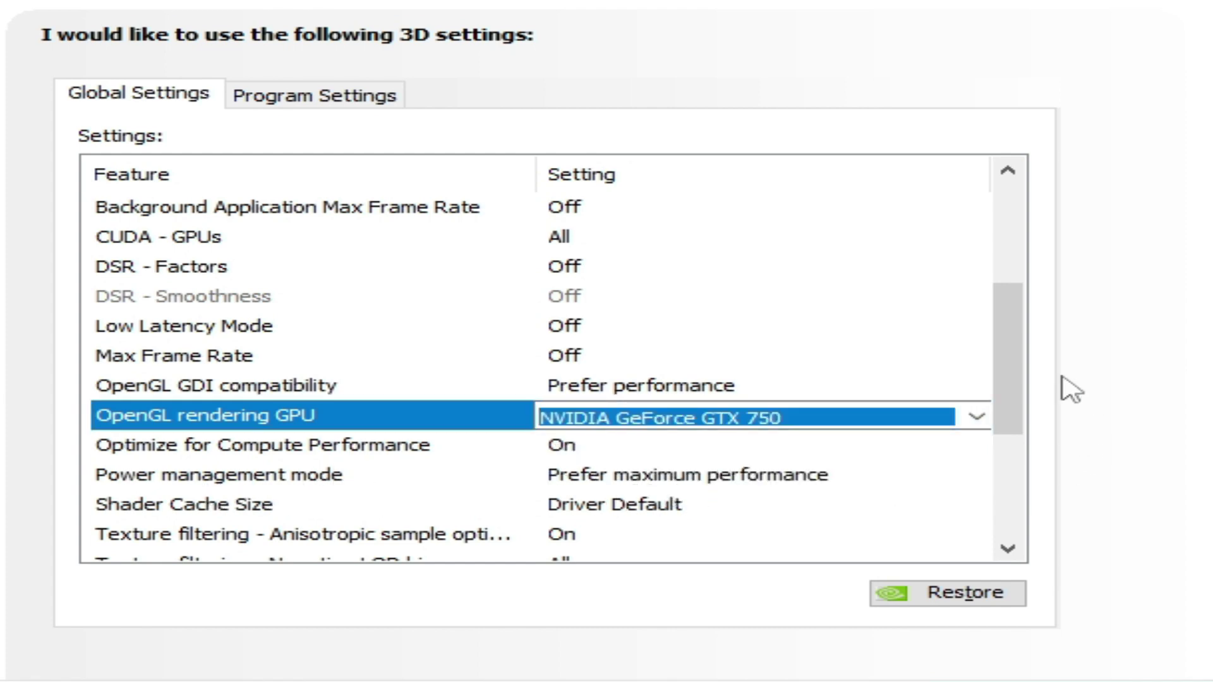
Set the global Threaded optimization setting to On
drag(1018, 314, 1045, 395)
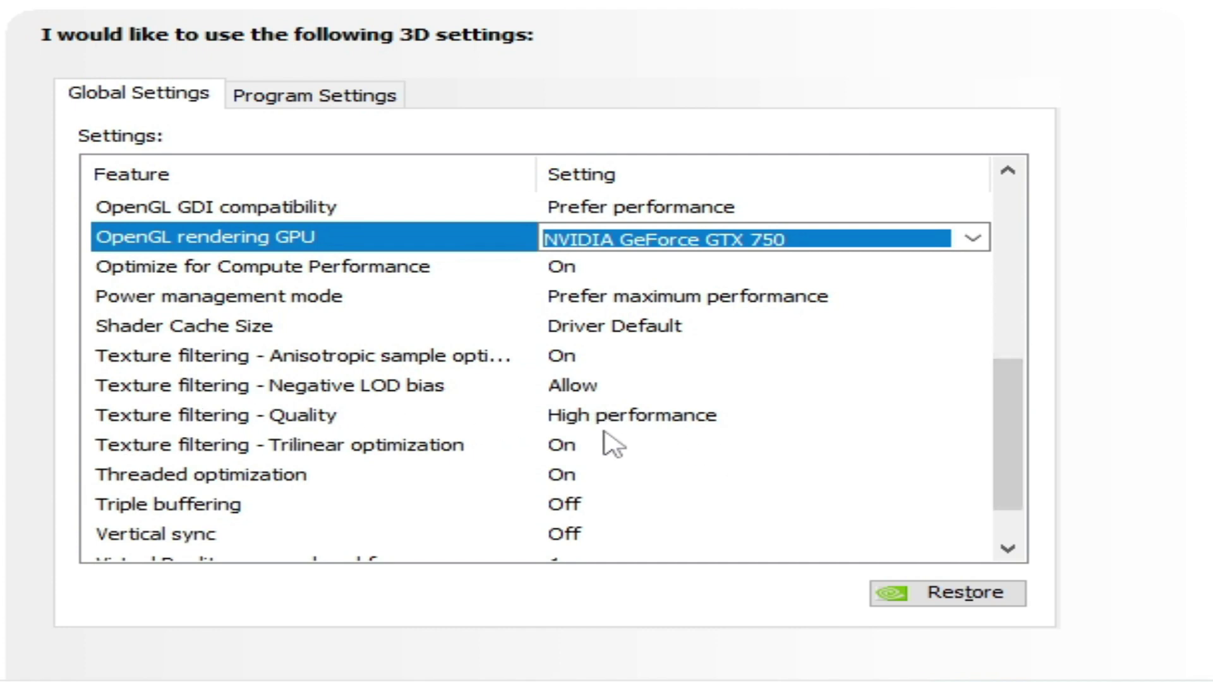
drag(998, 421, 1027, 450)
click(247, 534)
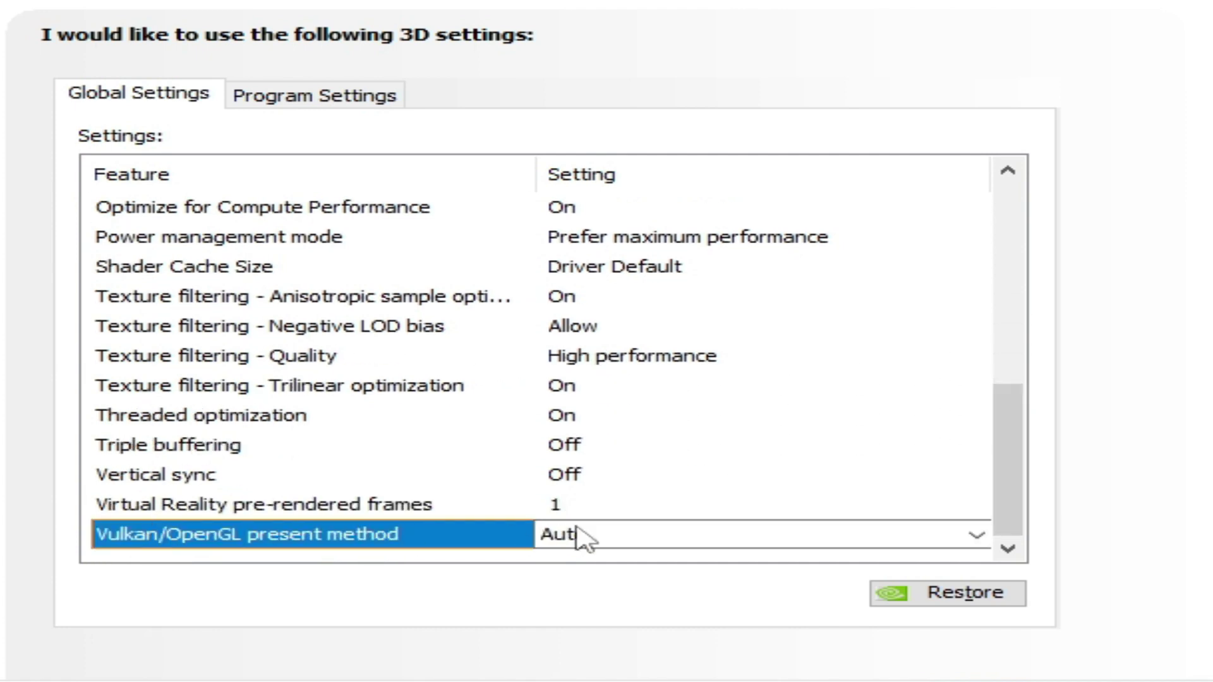
click(570, 418)
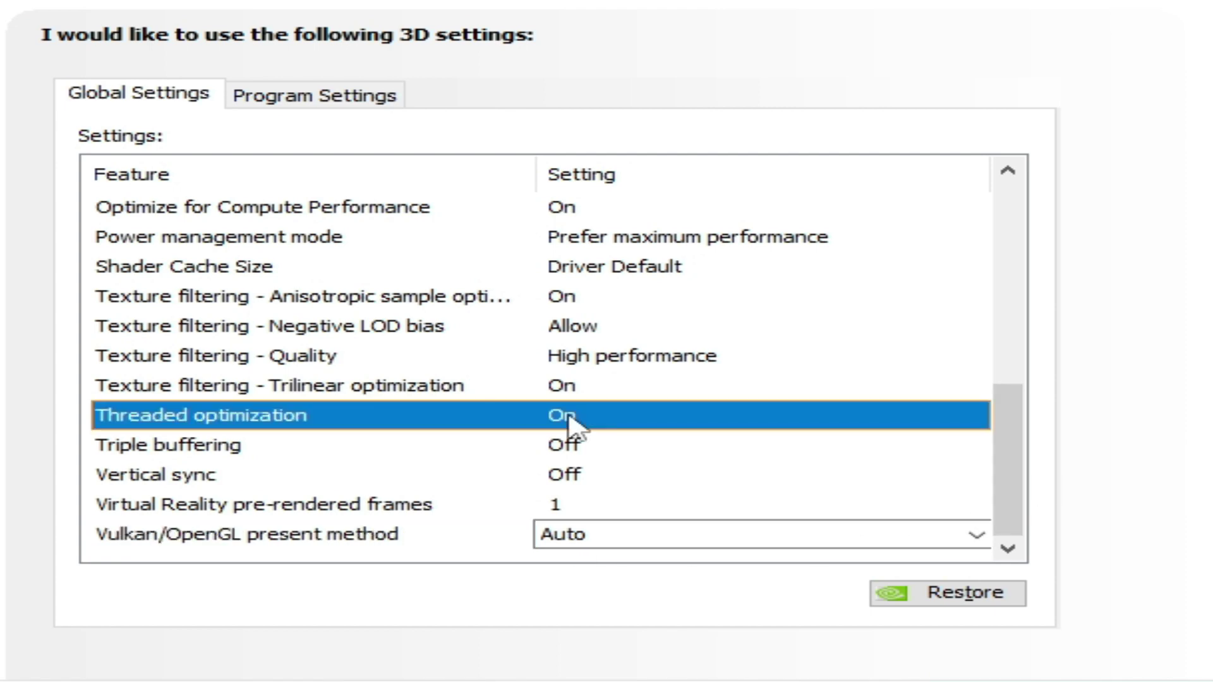
click(570, 418)
click(571, 419)
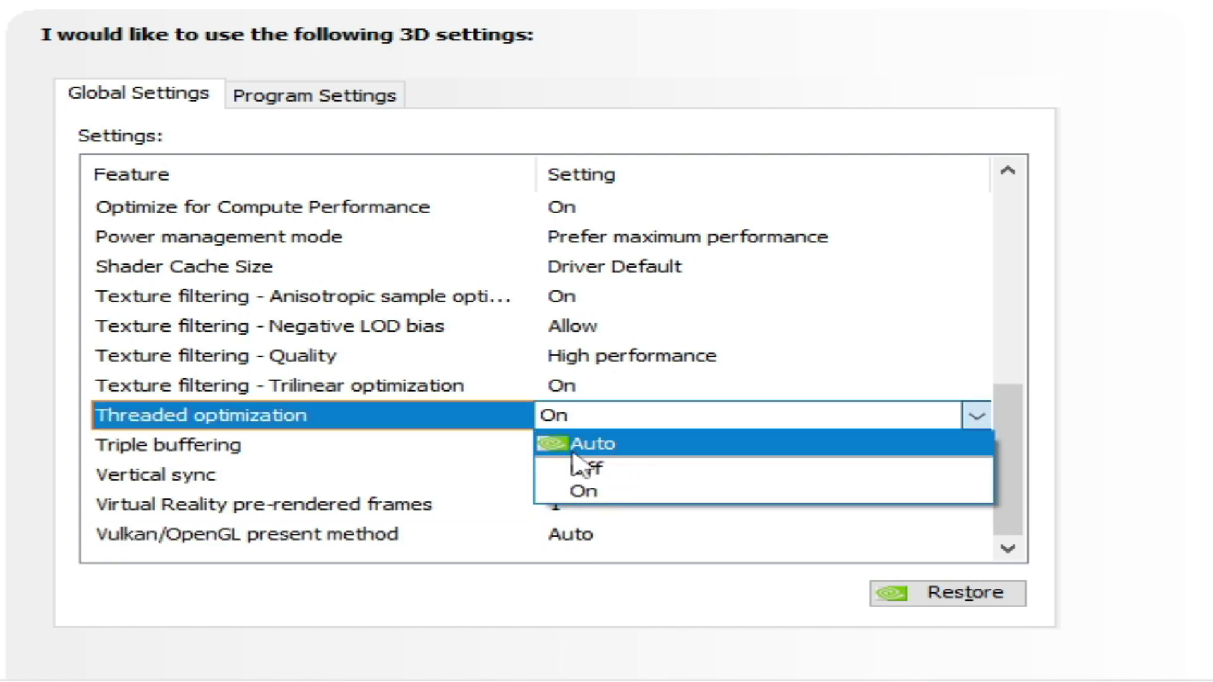
click(597, 492)
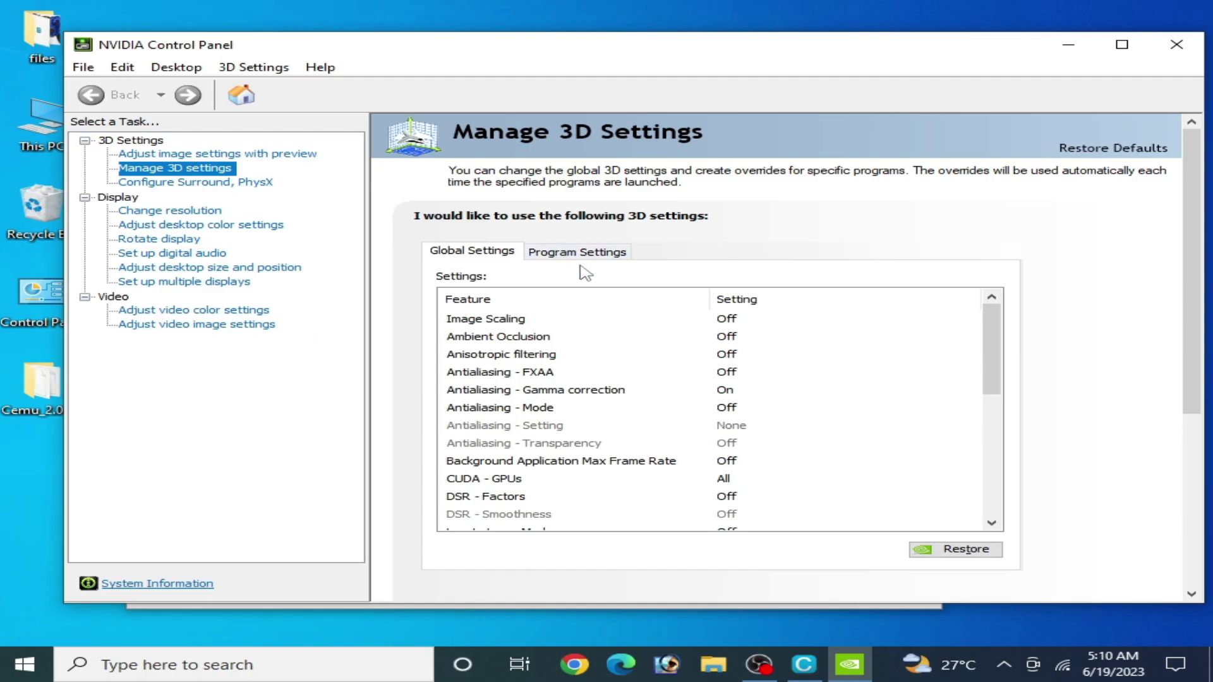
Add Cemu.exe as a program to customize, located through the desktop shortcut's file location, then open Configure Surround, PhysX
click(586, 252)
click(753, 298)
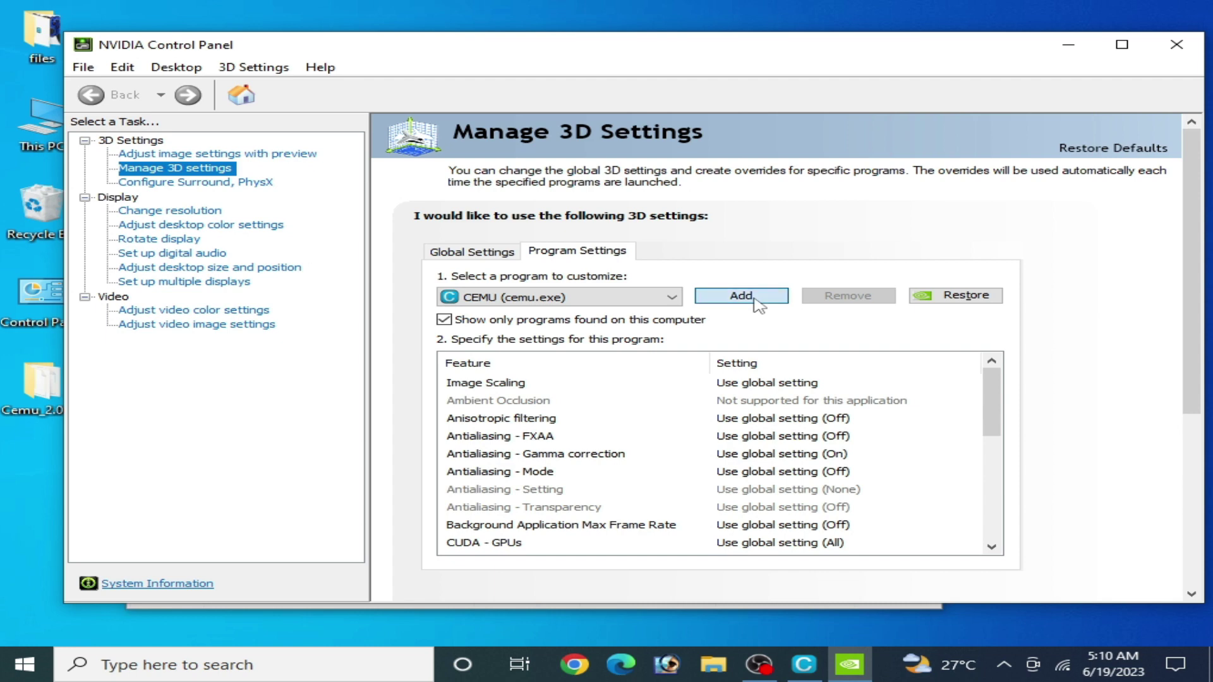
click(855, 484)
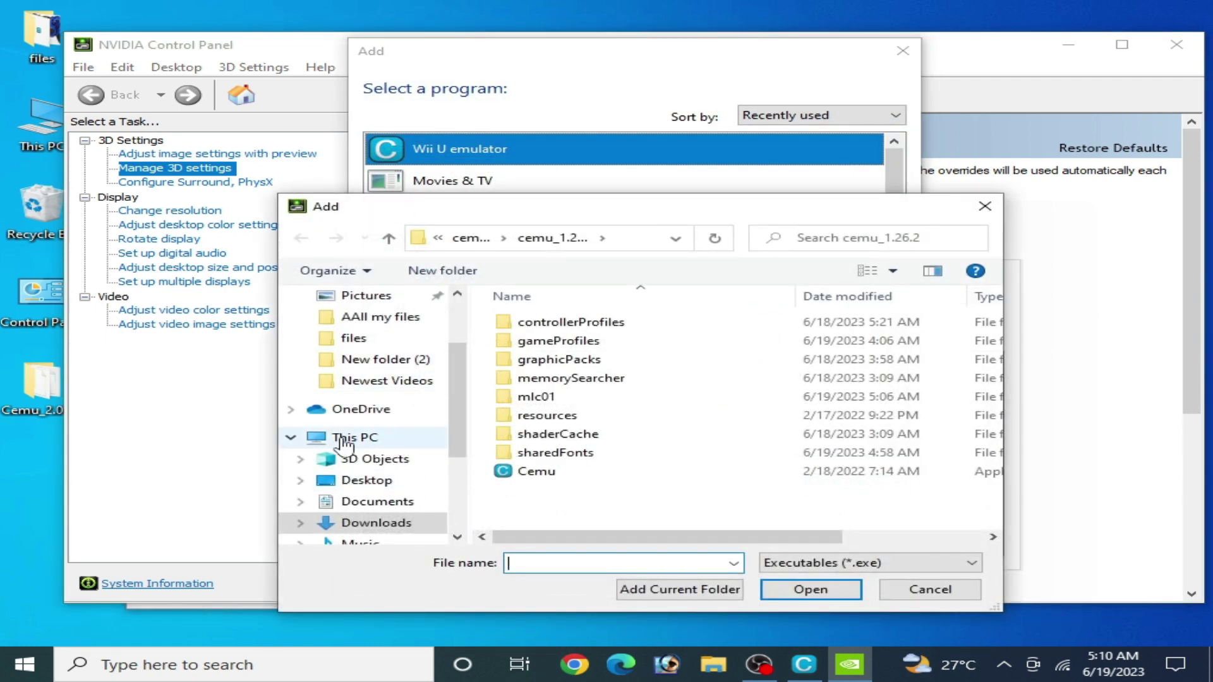
click(350, 484)
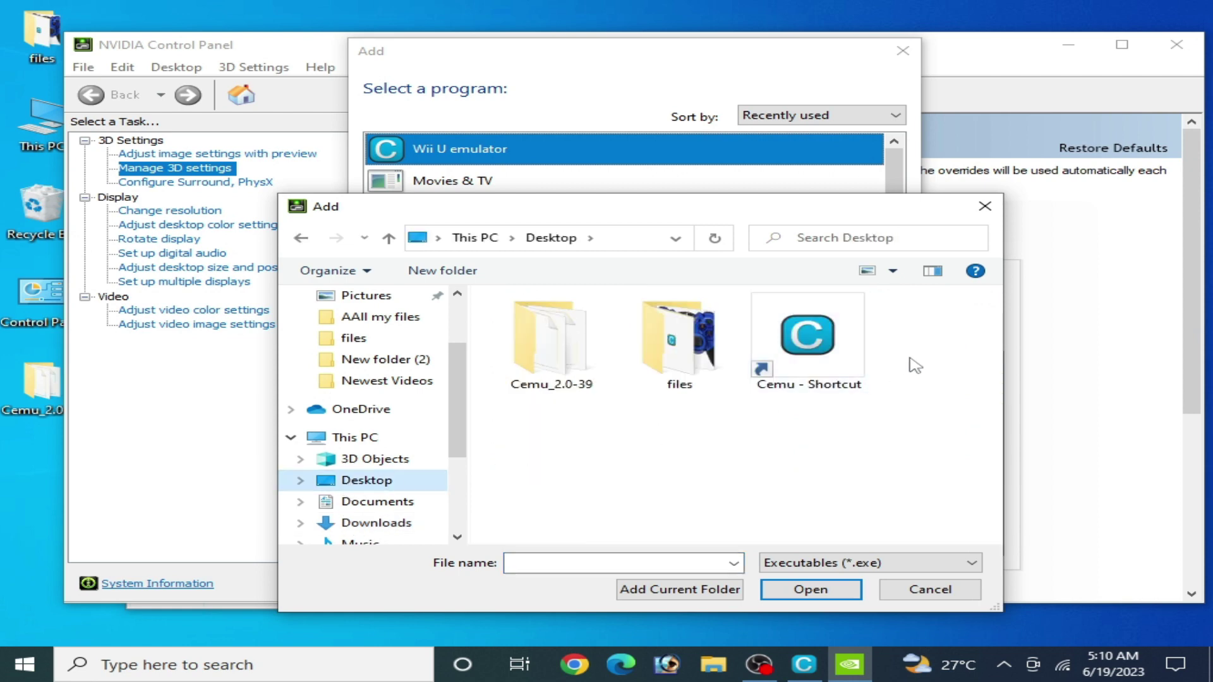
click(803, 363)
right_click(803, 364)
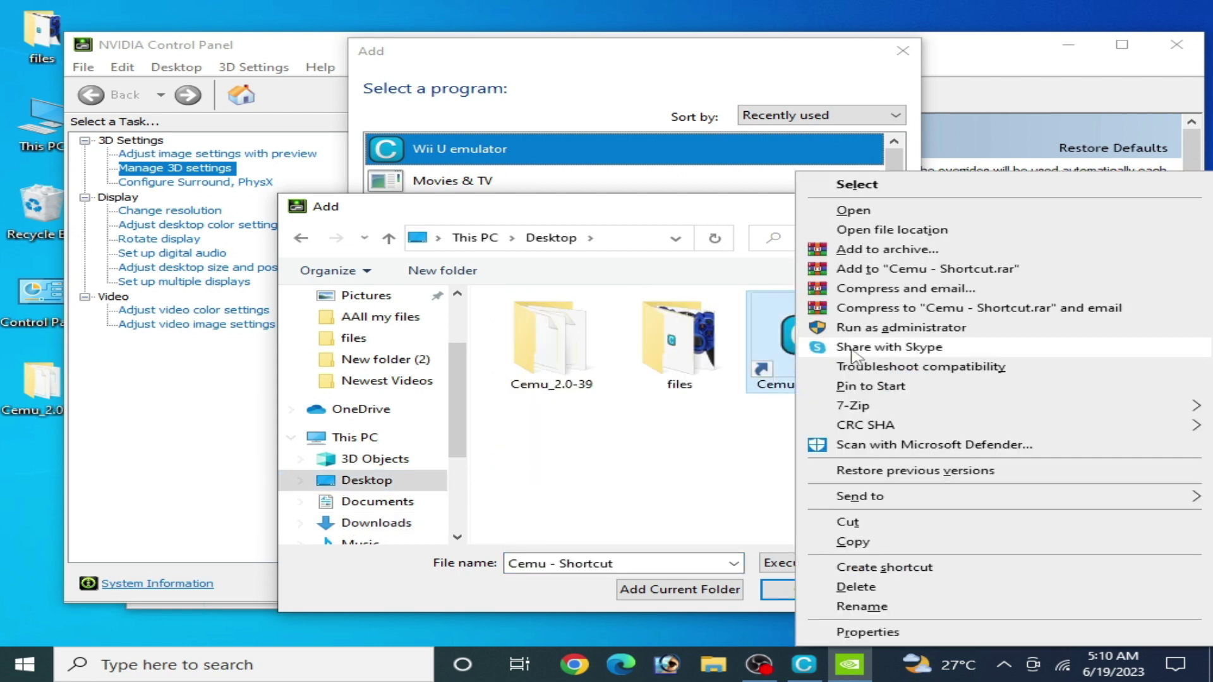
click(893, 231)
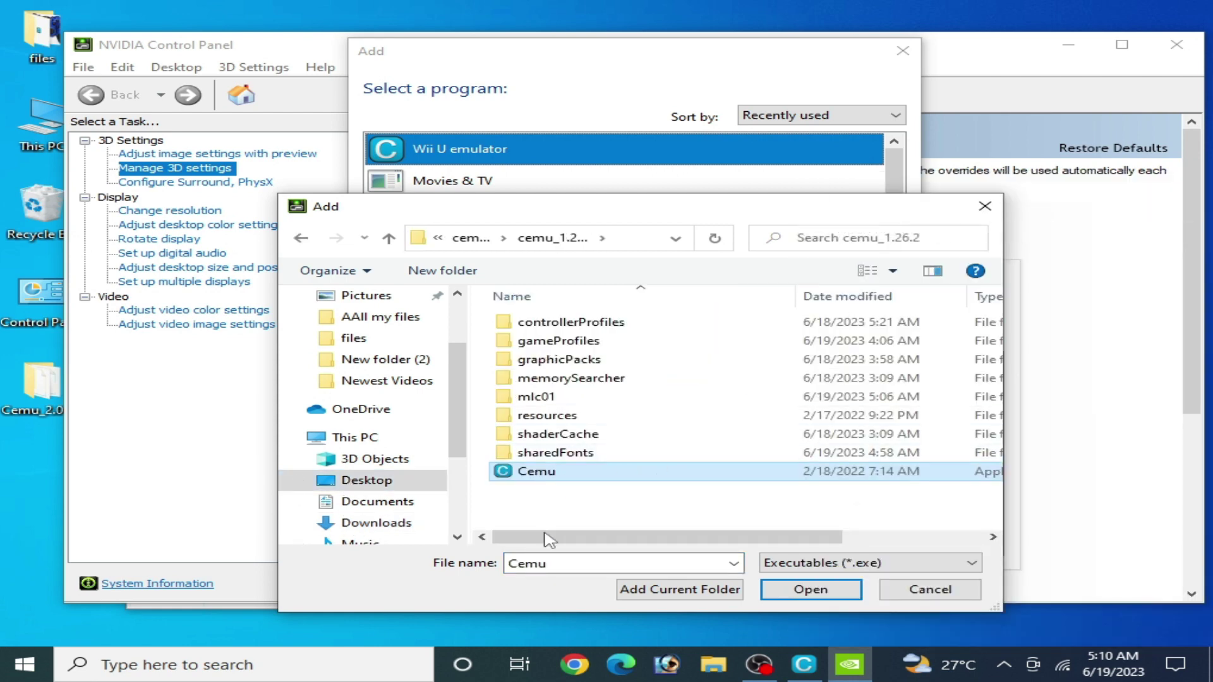
mouse_move(550, 538)
mouse_down()
mouse_move(750, 539)
mouse_move(564, 538)
mouse_up()
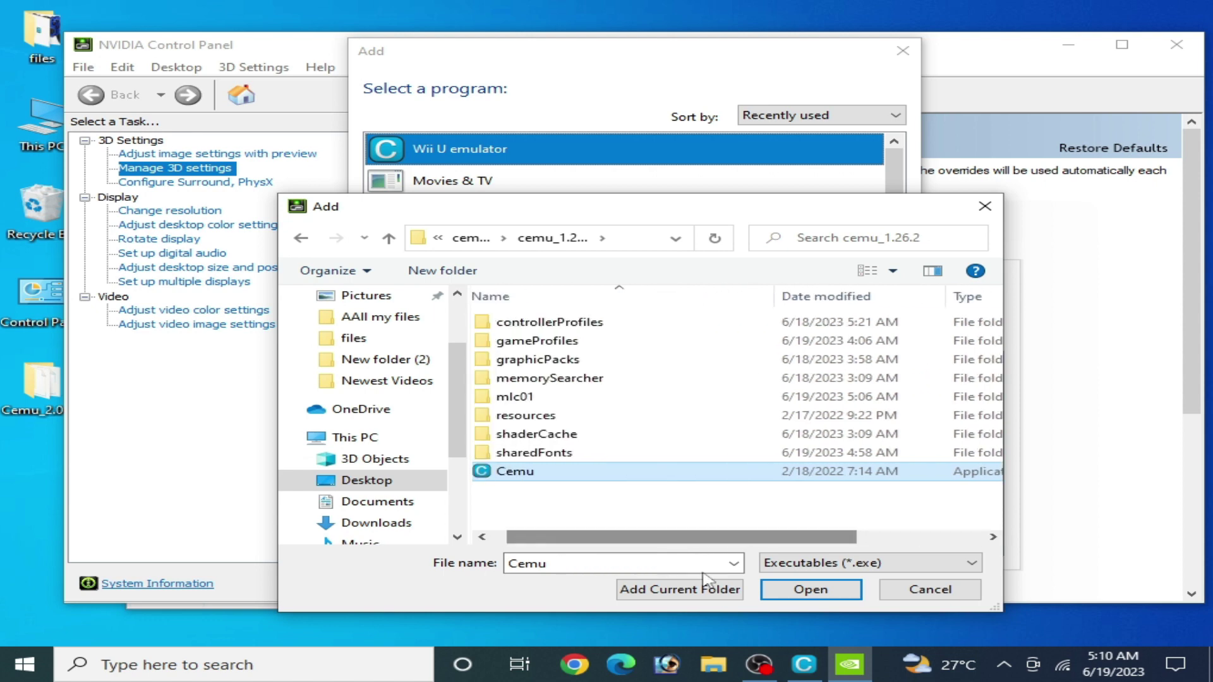
click(796, 592)
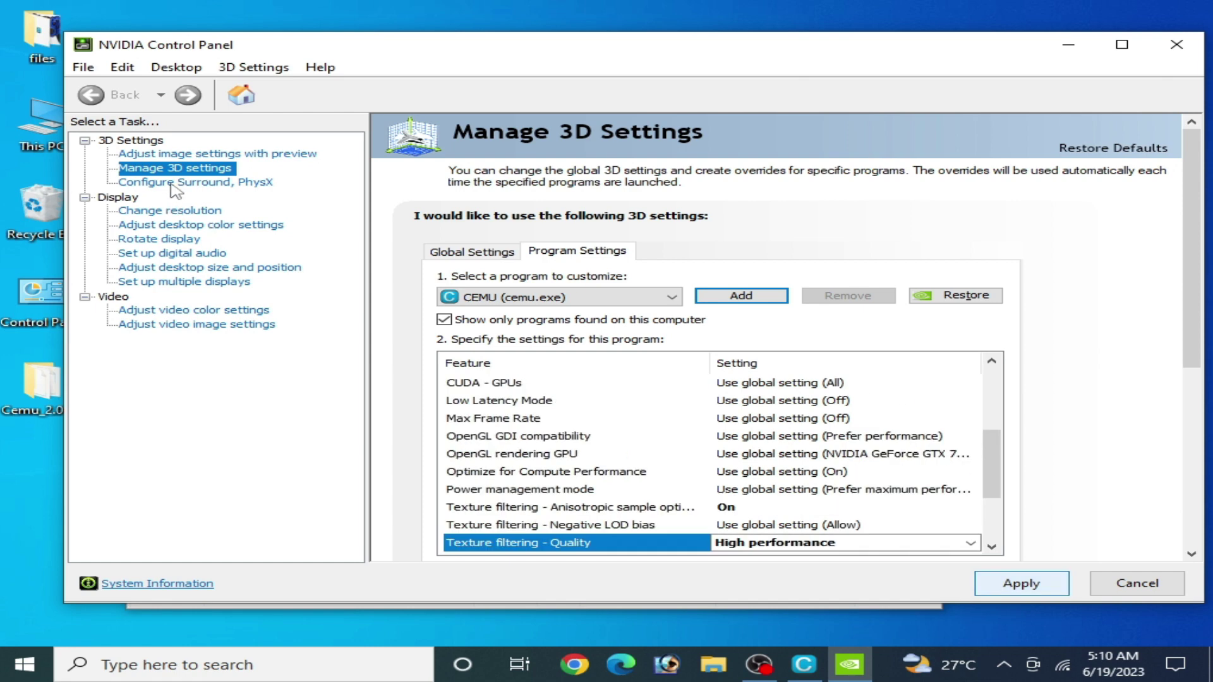
click(176, 183)
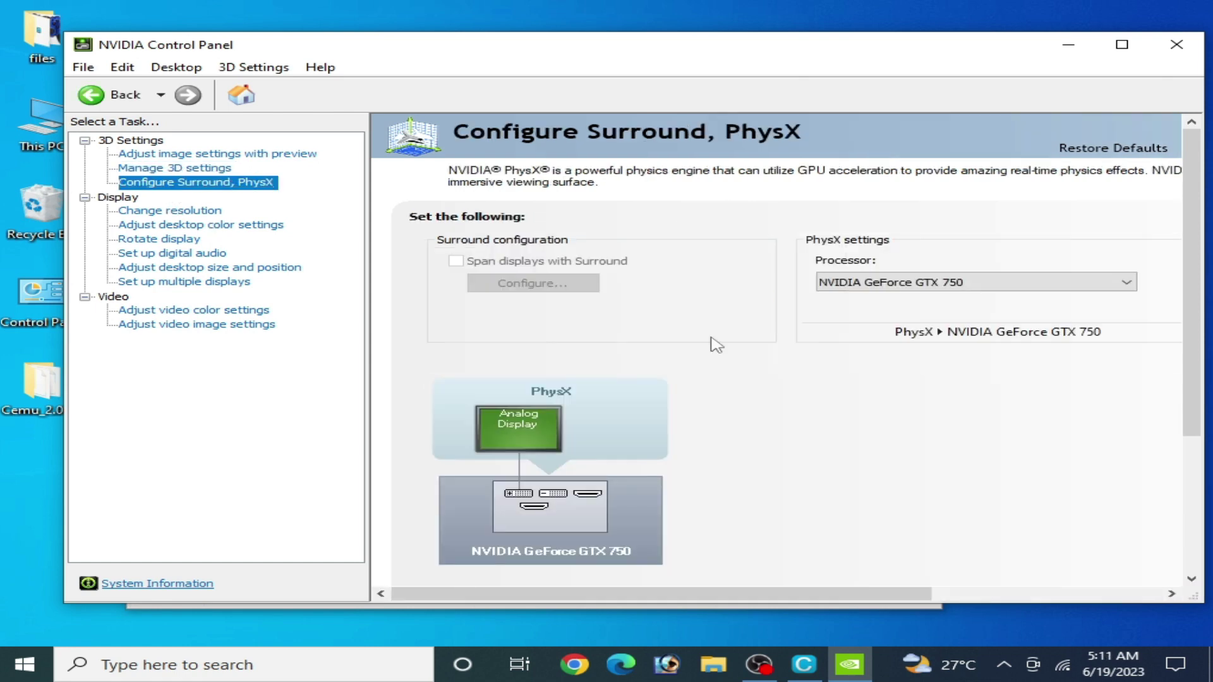
Set the PhysX processor to the NVIDIA GeForce GTX 750 instead of the CPU
click(975, 284)
click(846, 328)
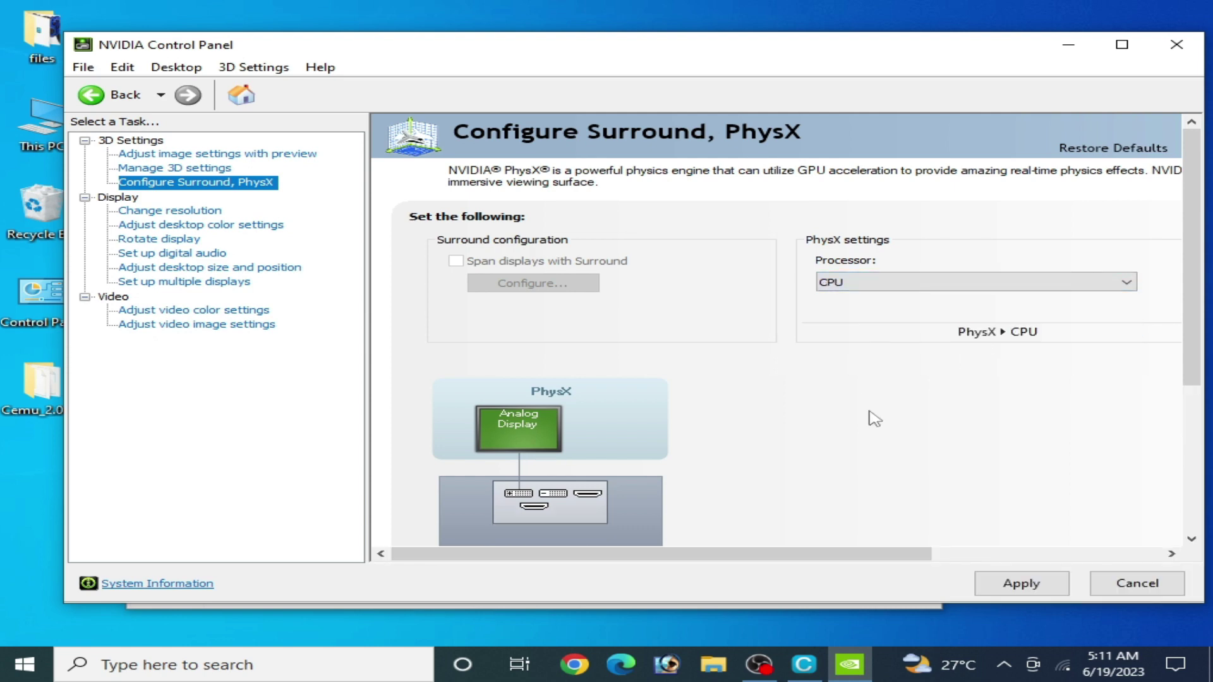
click(902, 286)
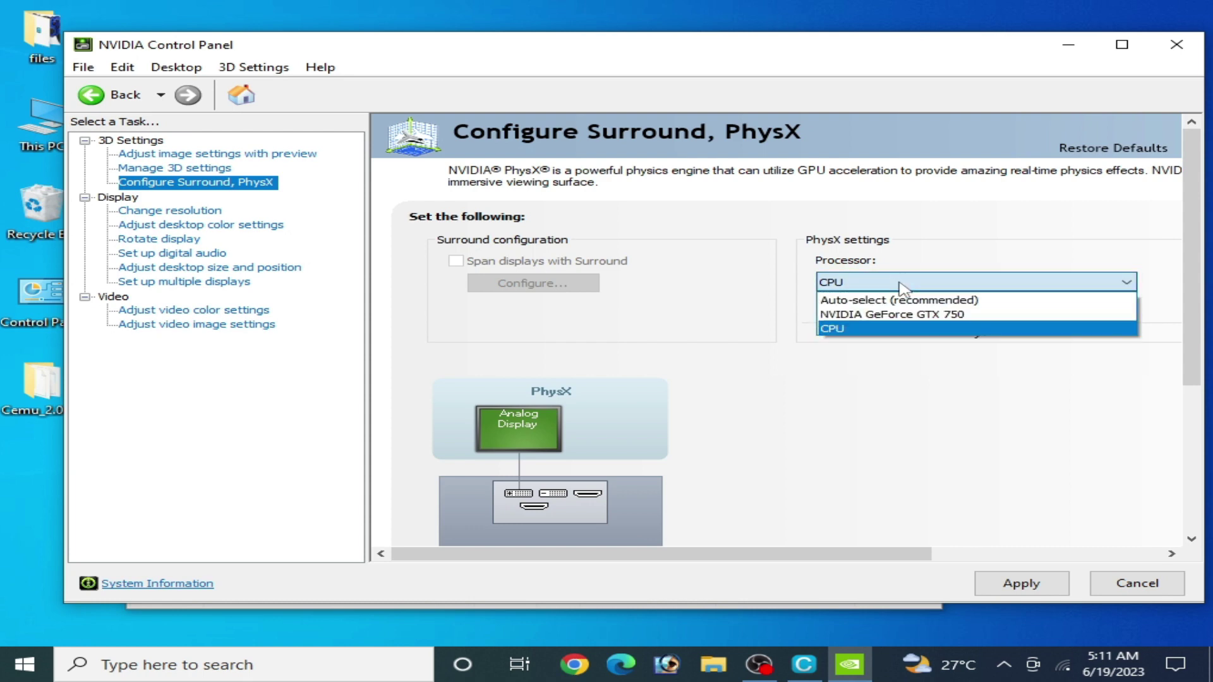
click(871, 314)
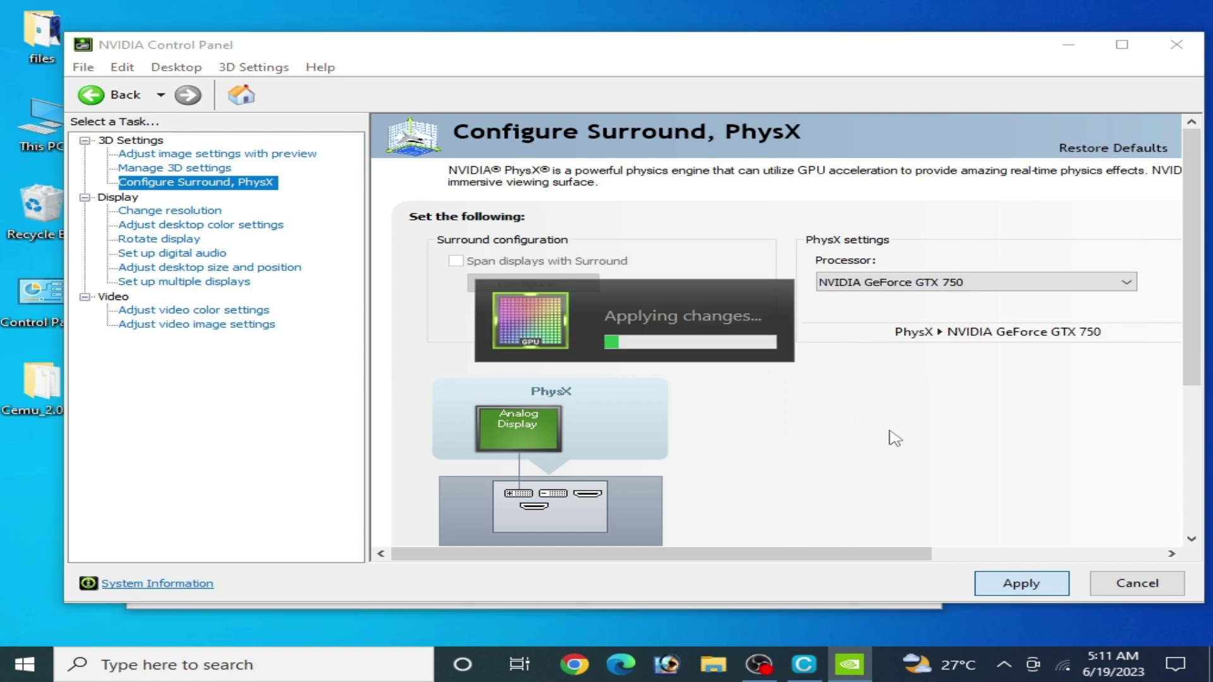
Switch image settings to 'Use the advanced 3D image settings' and close NVIDIA Control Panel
click(201, 155)
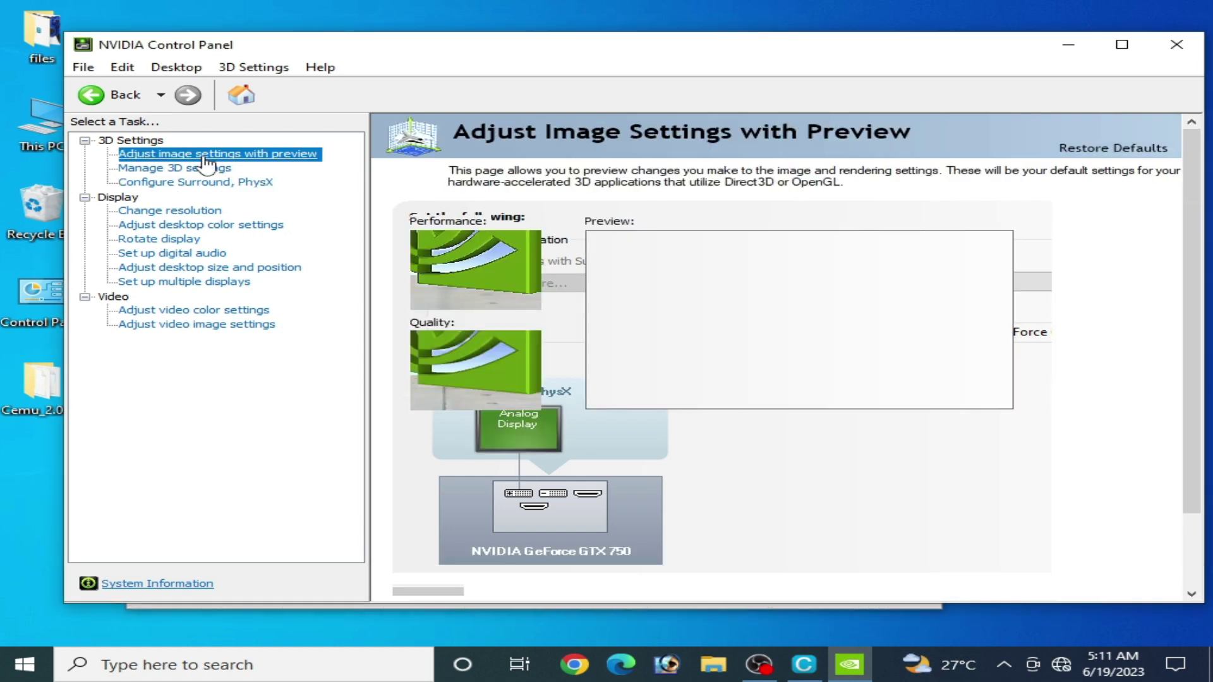
click(602, 476)
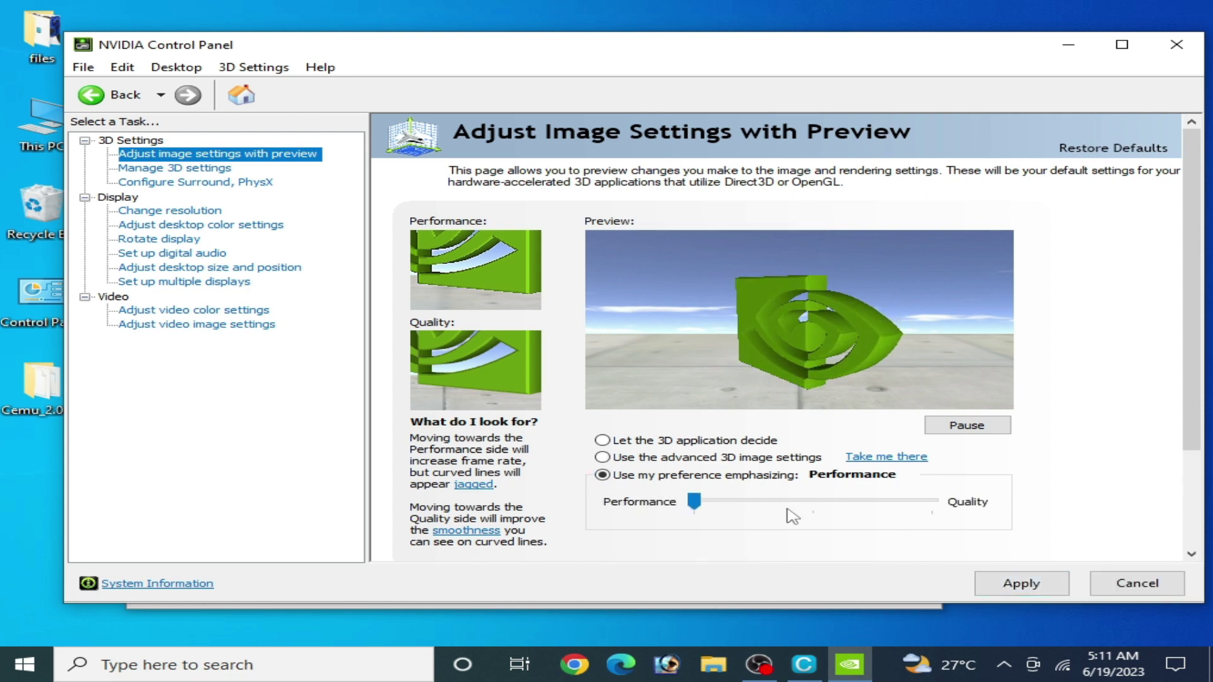
click(790, 513)
click(700, 503)
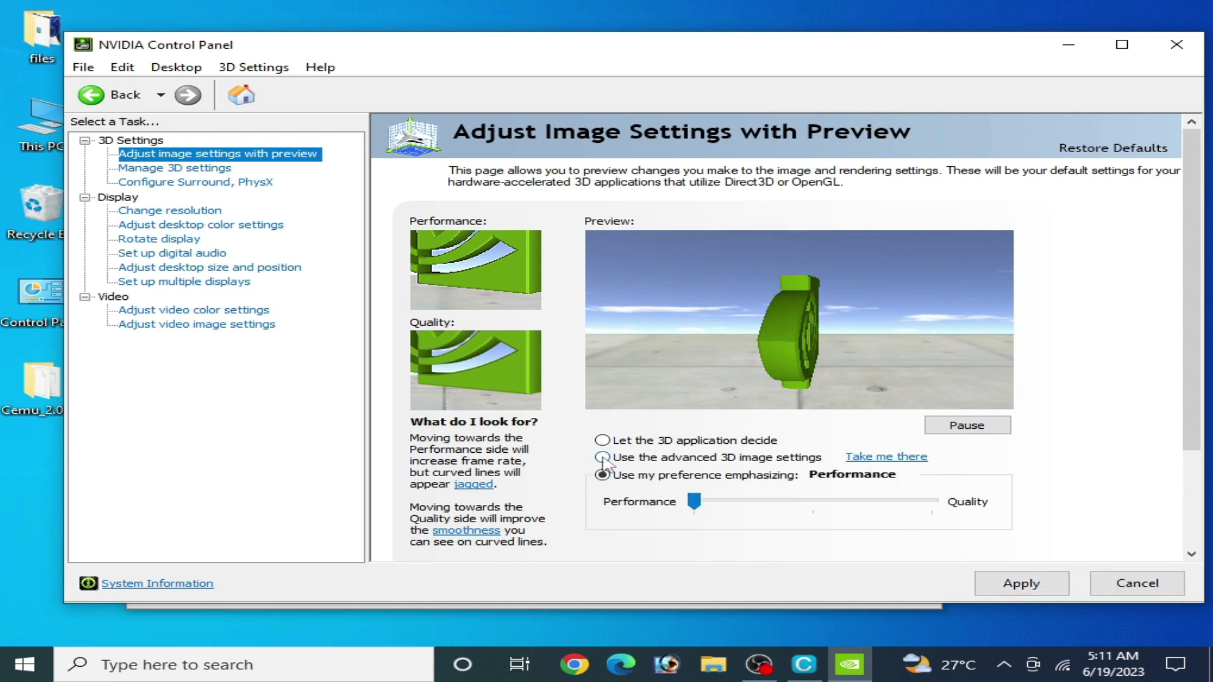
click(680, 457)
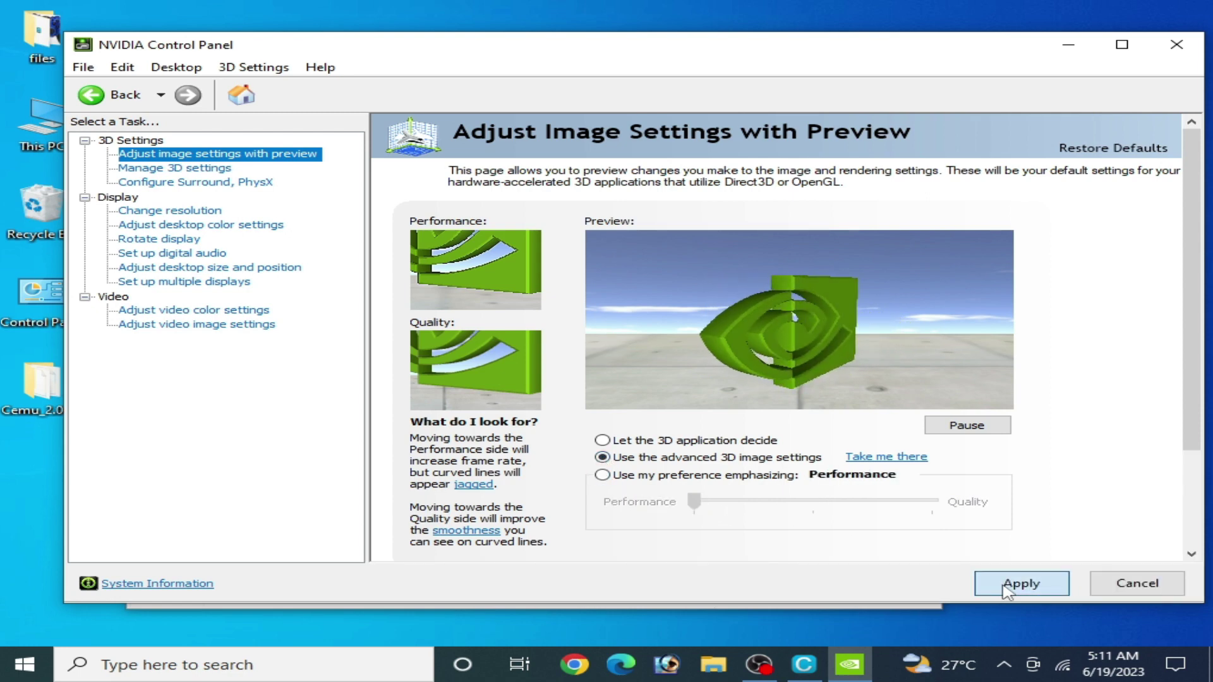
click(1174, 45)
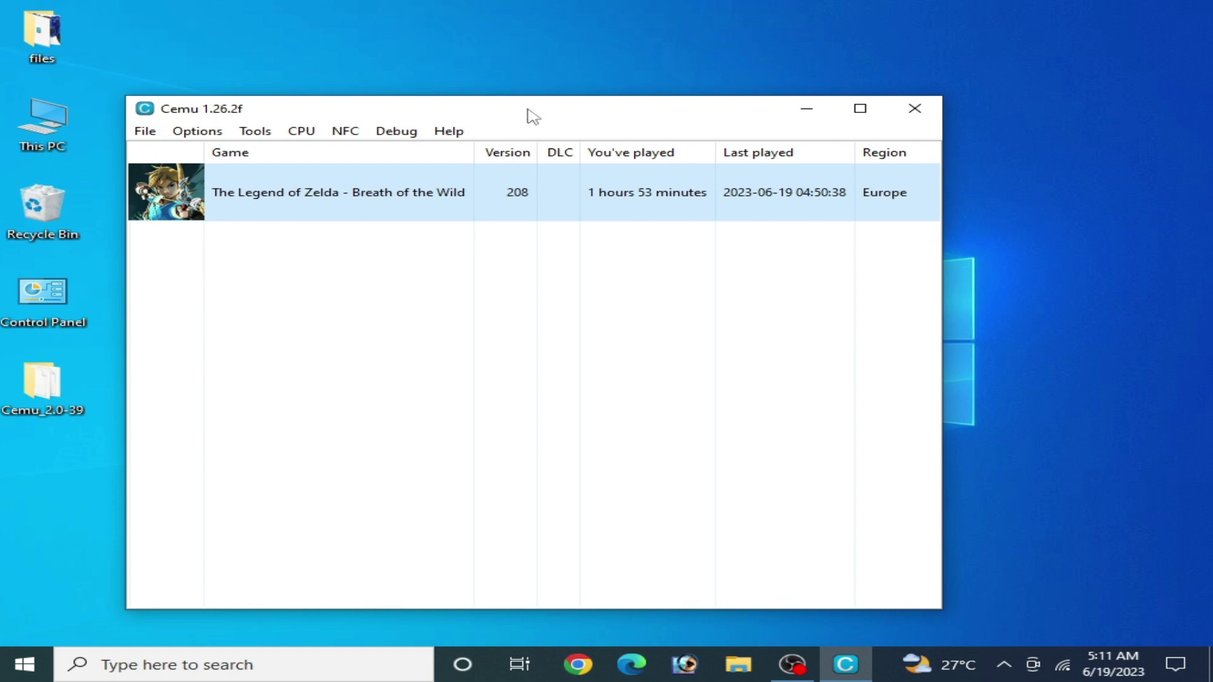
Drag the Cemu window by its title bar higher and further to the right
drag(531, 113, 616, 77)
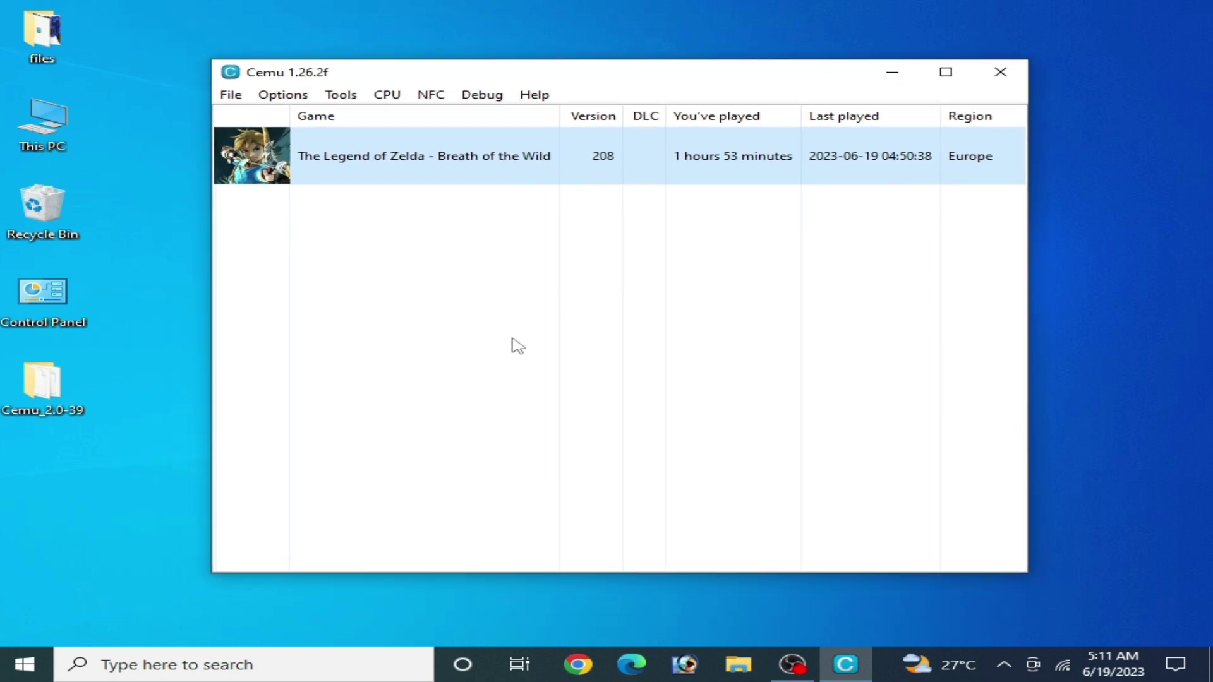